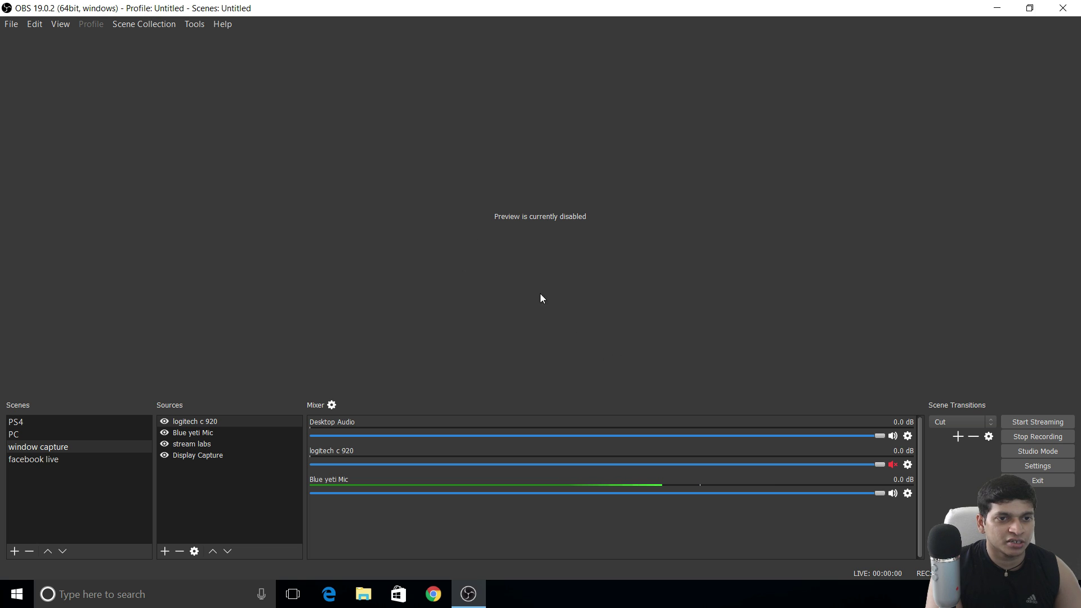
Turn the live preview on, then turn it back off.
{"action": "right_click", "coordinate": [510, 143]}
{"action": "left_click", "coordinate": [518, 152]}
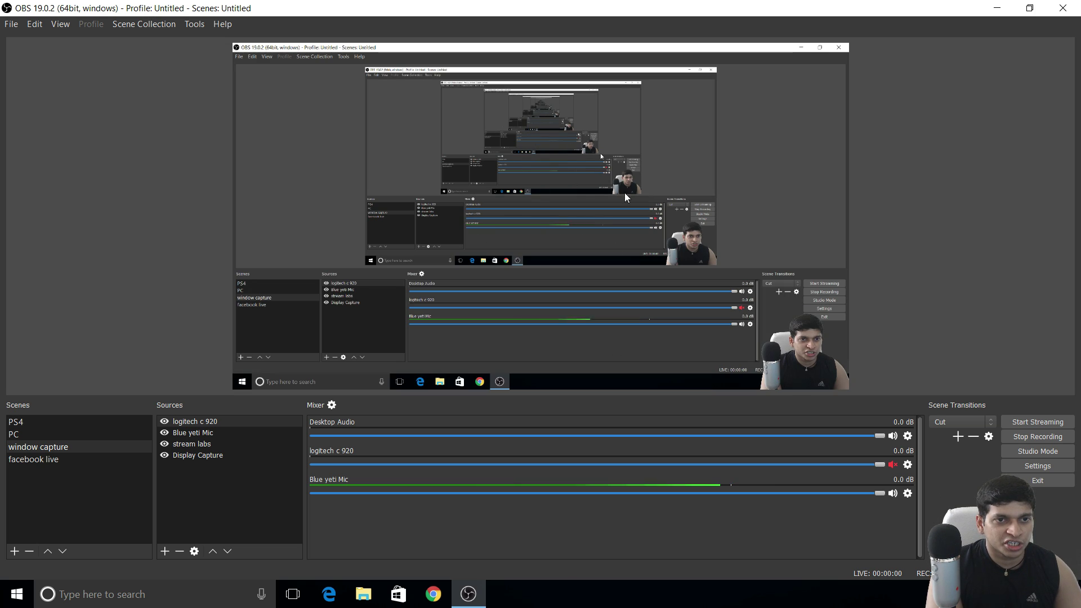
{"action": "right_click", "coordinate": [505, 159]}
{"action": "left_click", "coordinate": [515, 168]}
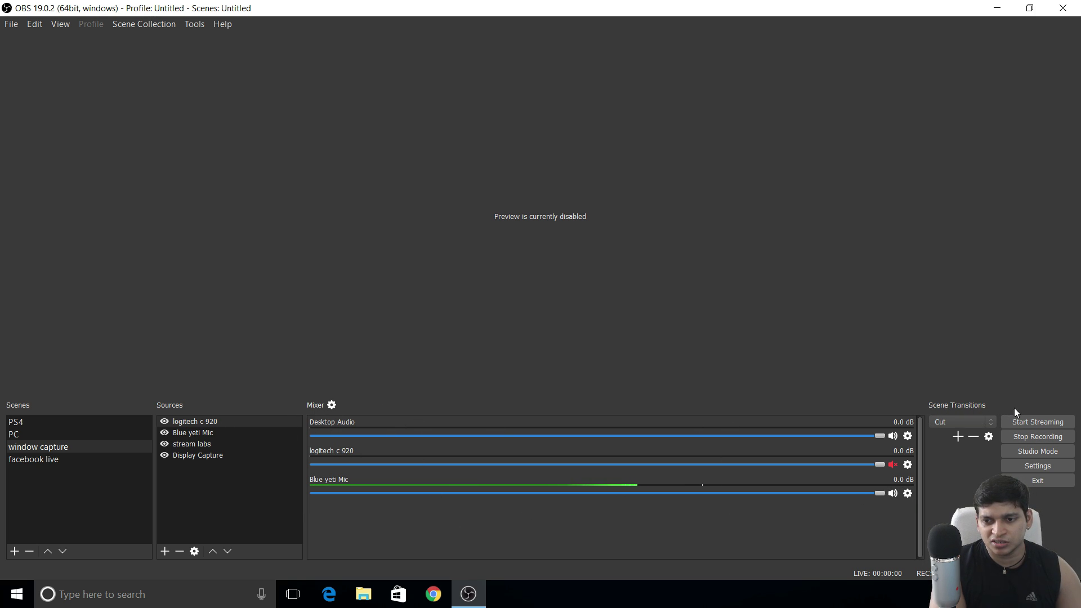
Make window capture the current scene and review the logitech c 920 webcam properties without changes.
{"action": "left_click", "coordinate": [63, 447]}
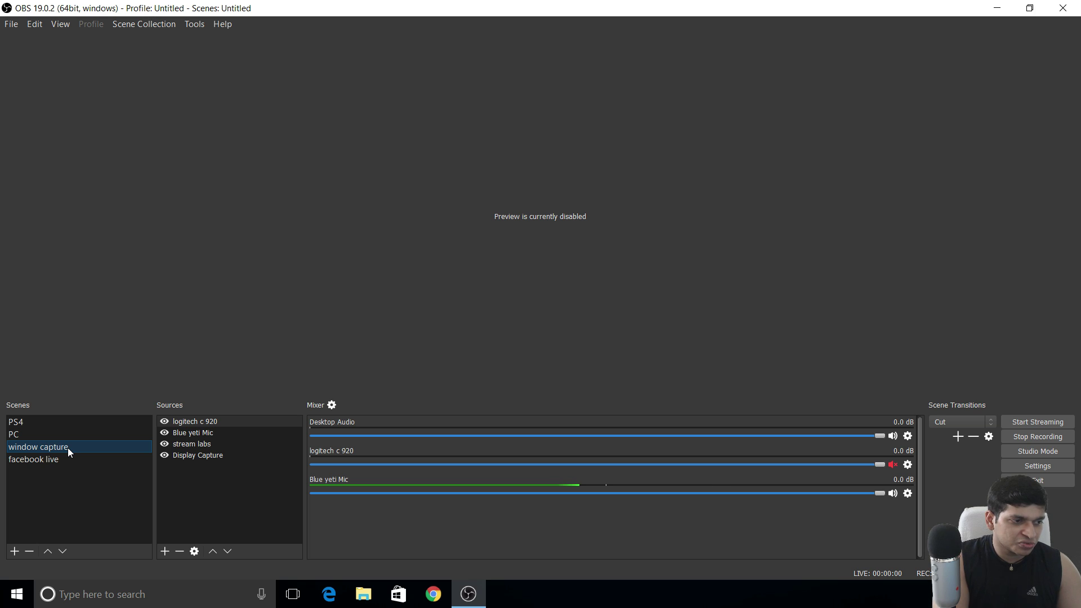
{"action": "right_click", "coordinate": [210, 420]}
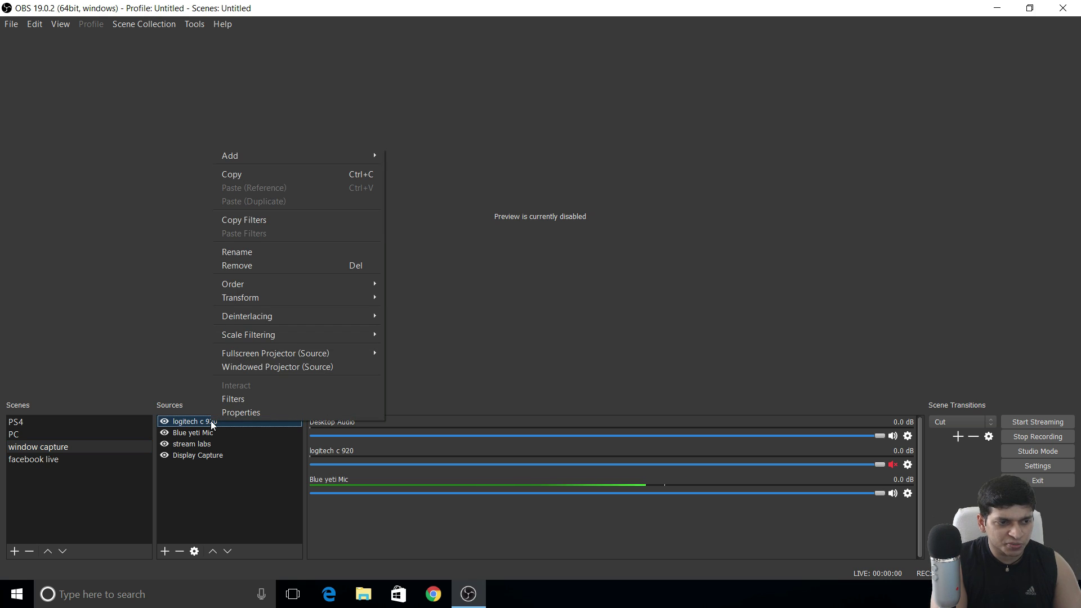
{"action": "left_click", "coordinate": [227, 414]}
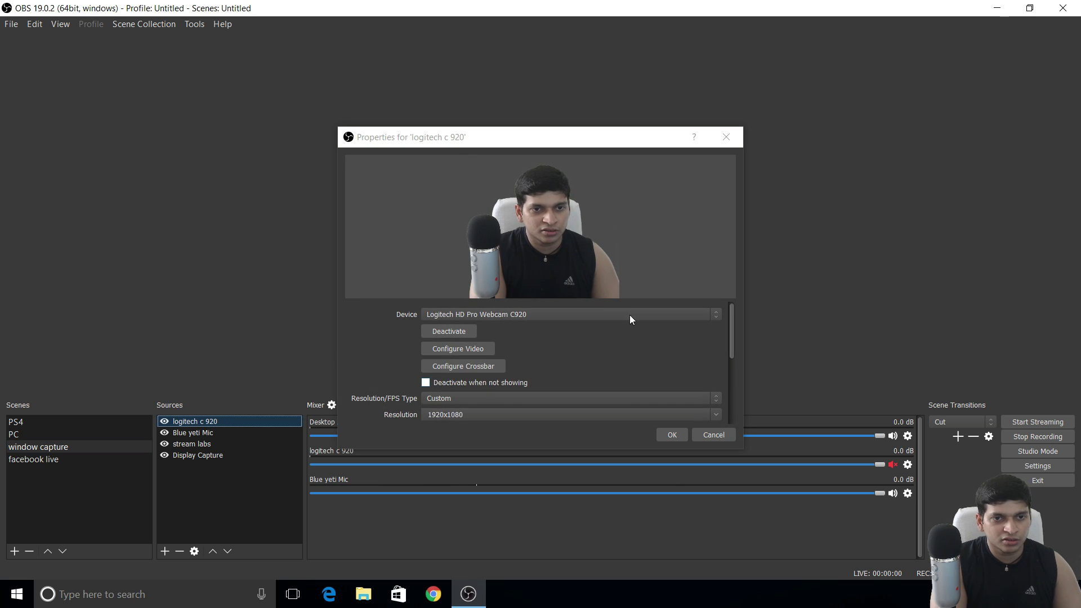
{"action": "left_click", "coordinate": [683, 435]}
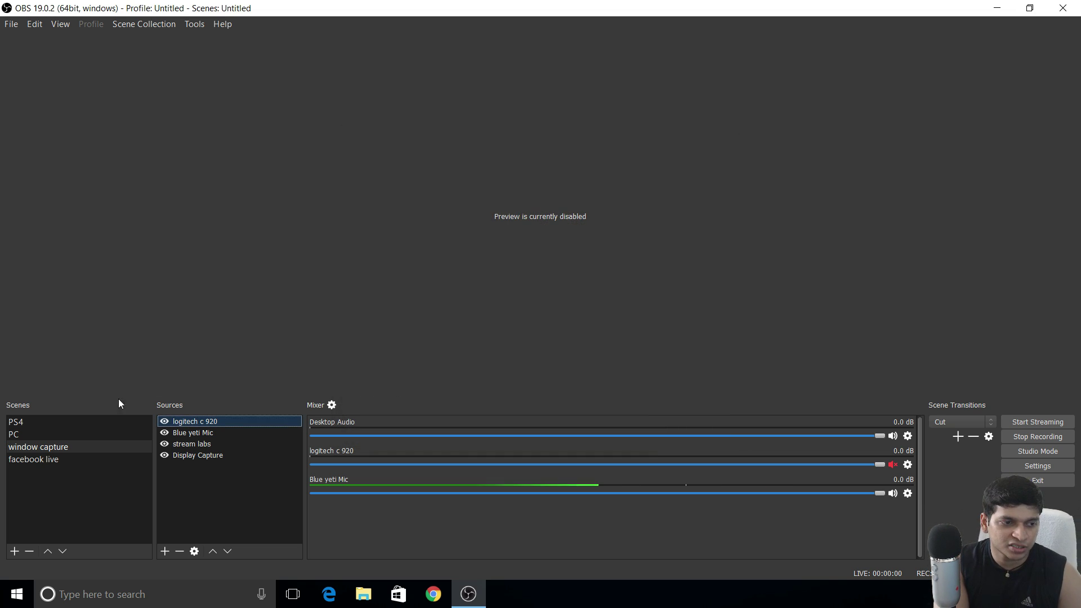
{"action": "right_click", "coordinate": [188, 424]}
{"action": "left_click", "coordinate": [237, 421]}
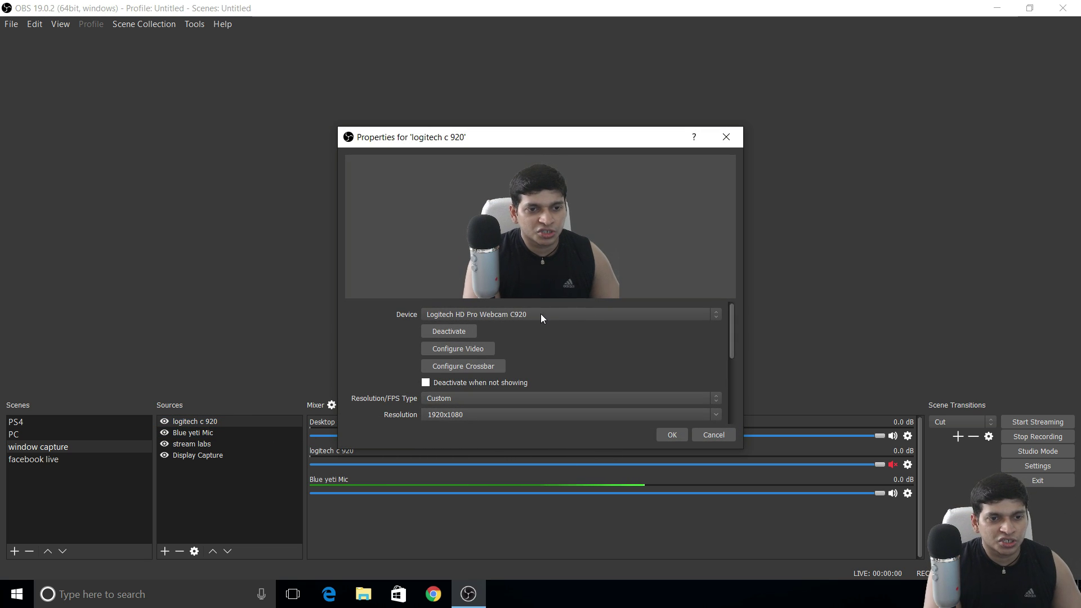
{"action": "left_click", "coordinate": [720, 437]}
Start adding a Video Capture Device source, cancel it, and bring up the source types again.
{"action": "left_click", "coordinate": [164, 551]}
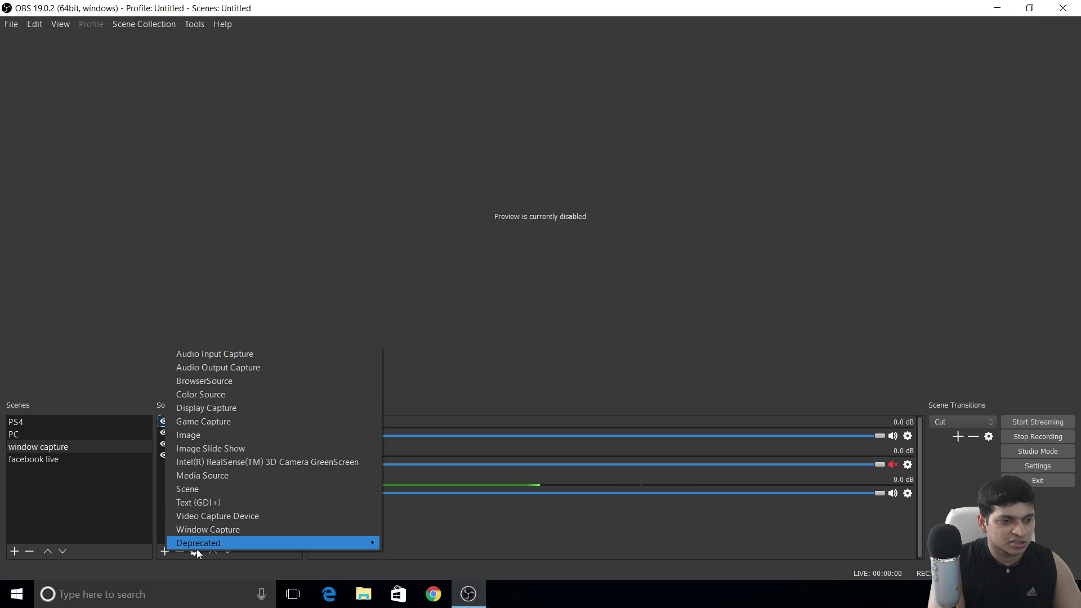
{"action": "left_click", "coordinate": [237, 515]}
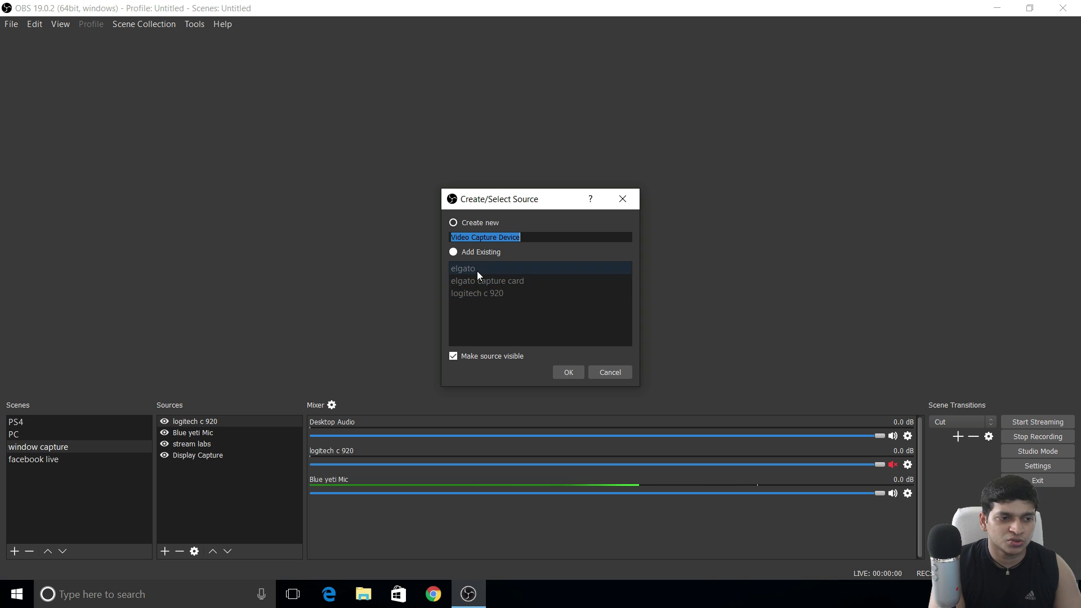
{"action": "left_click", "coordinate": [602, 372]}
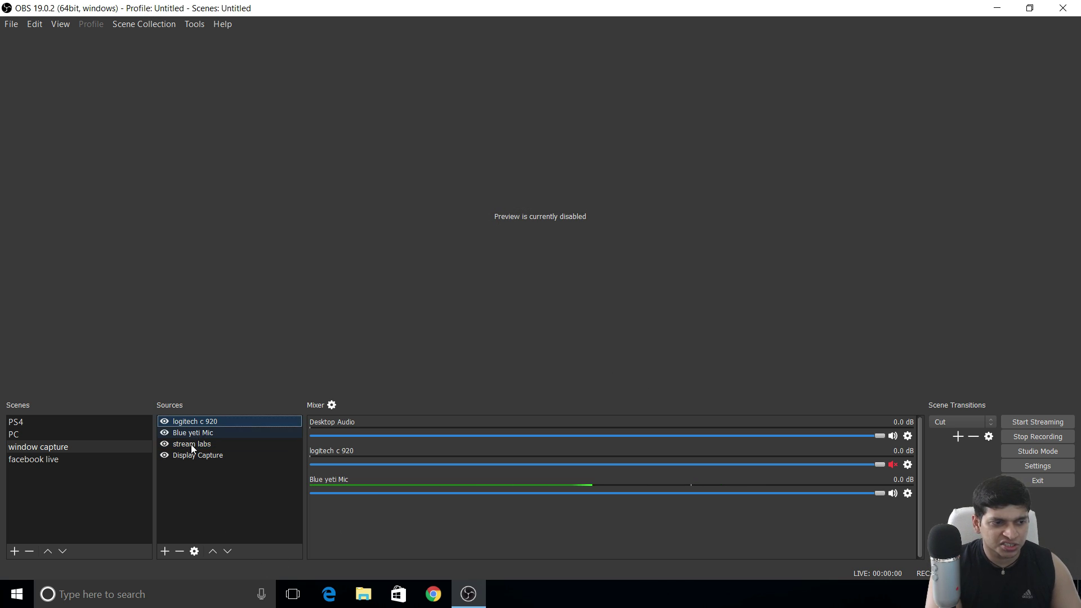
{"action": "left_click", "coordinate": [163, 551]}
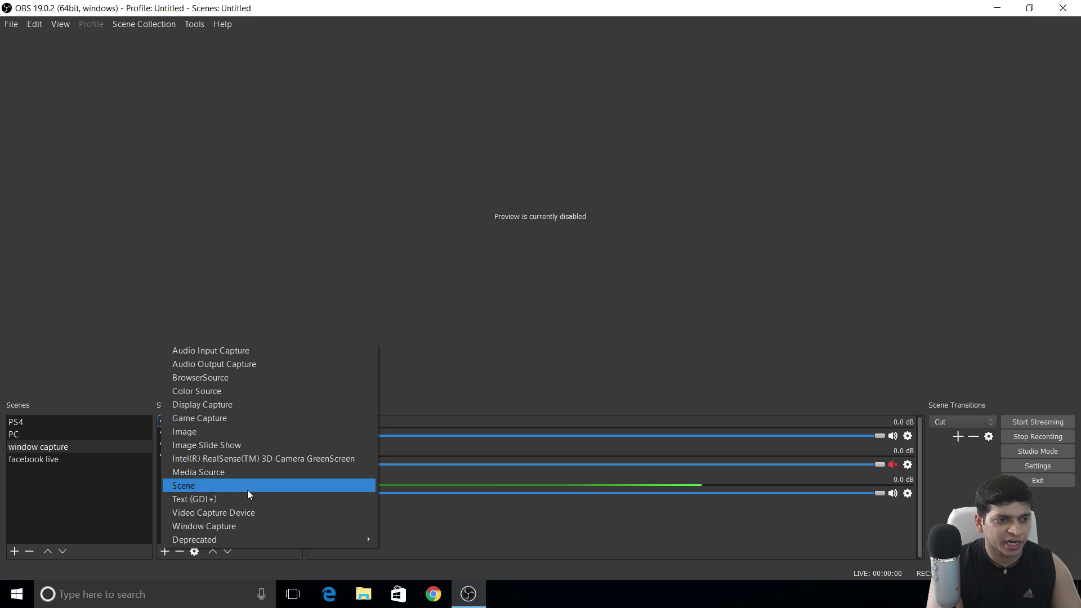
{"action": "left_click", "coordinate": [247, 351]}
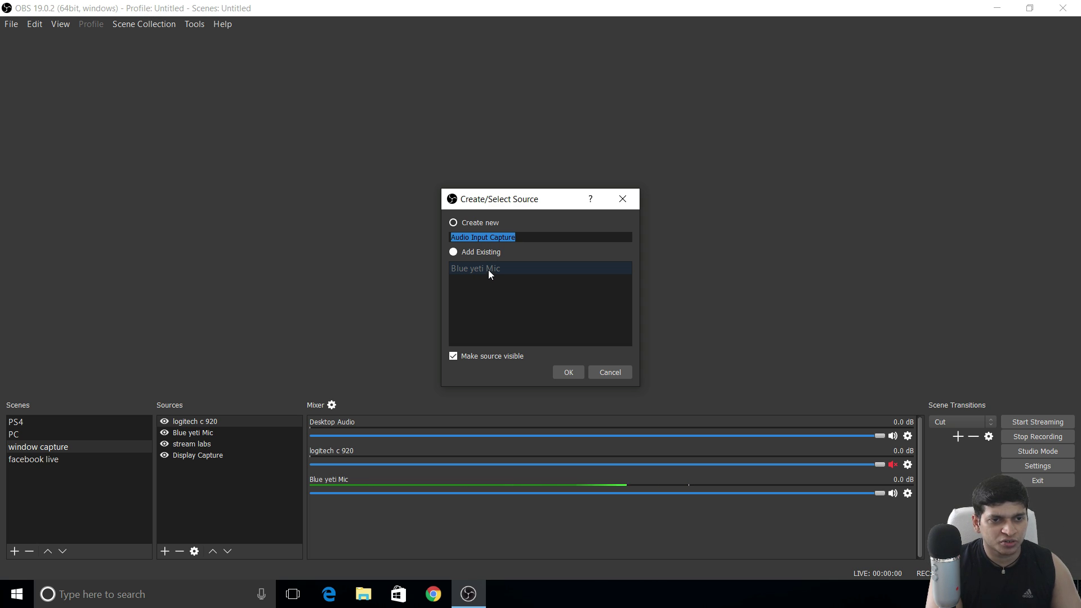
{"action": "left_click", "coordinate": [599, 369]}
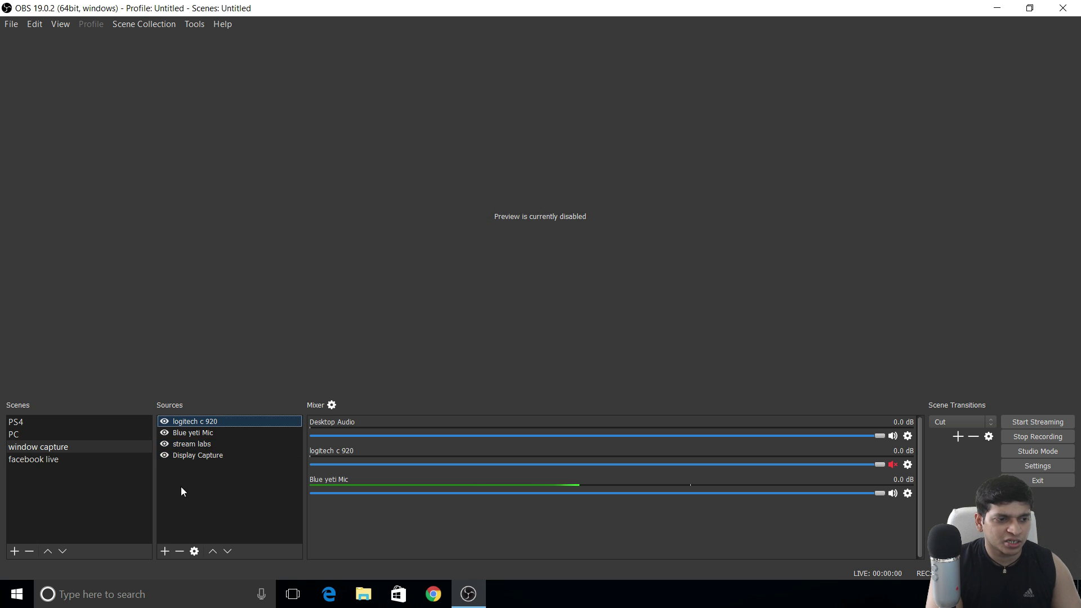
{"action": "left_click", "coordinate": [165, 551]}
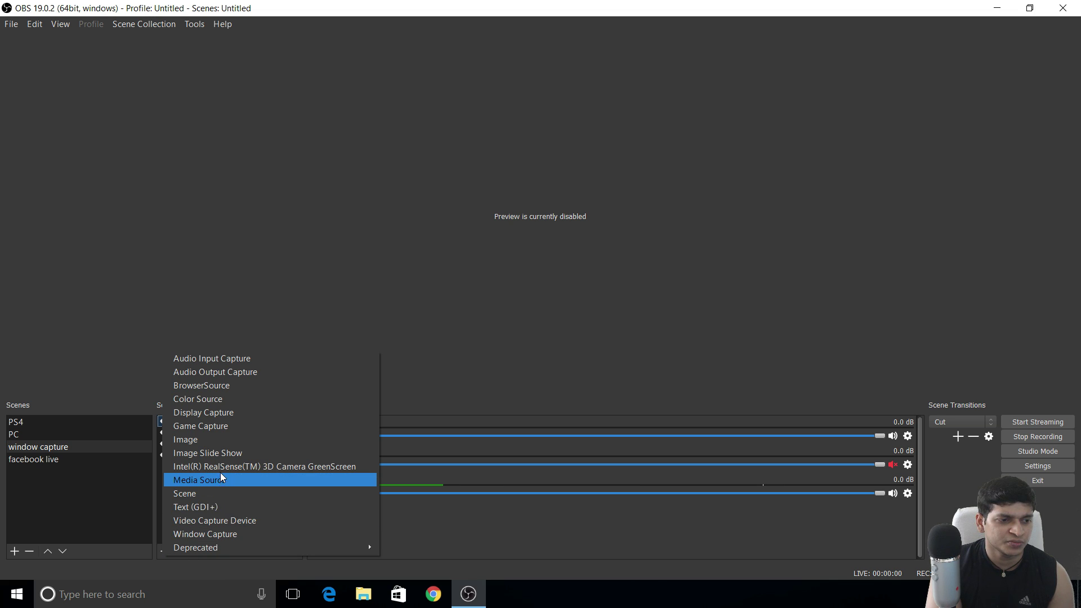
Start a BrowserSource, then cancel so no browser source is created.
{"action": "left_click", "coordinate": [235, 385]}
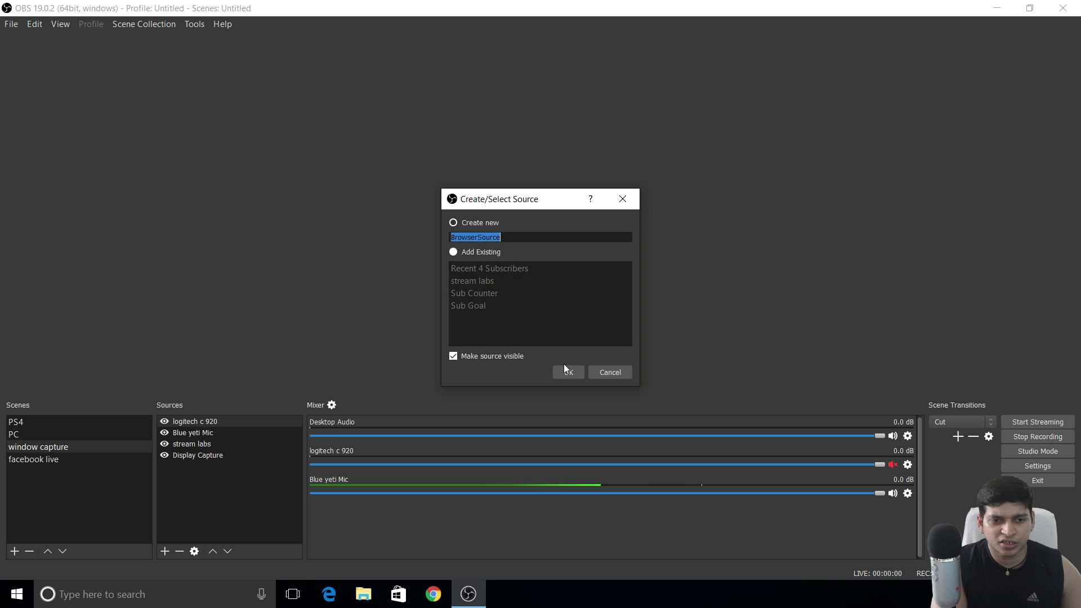
{"action": "left_click", "coordinate": [602, 371]}
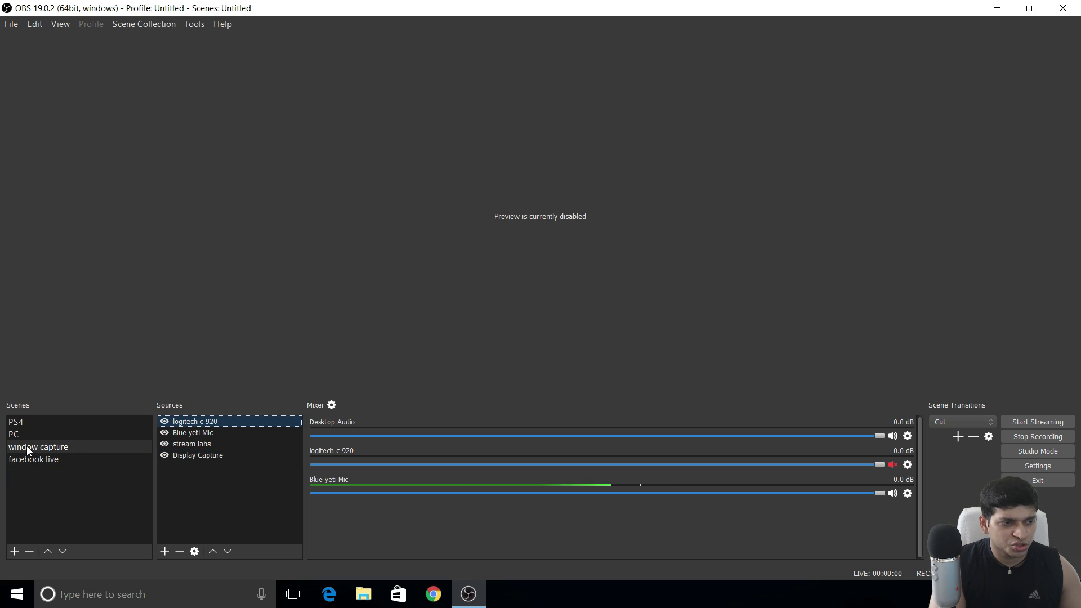
{"action": "left_click", "coordinate": [32, 423]}
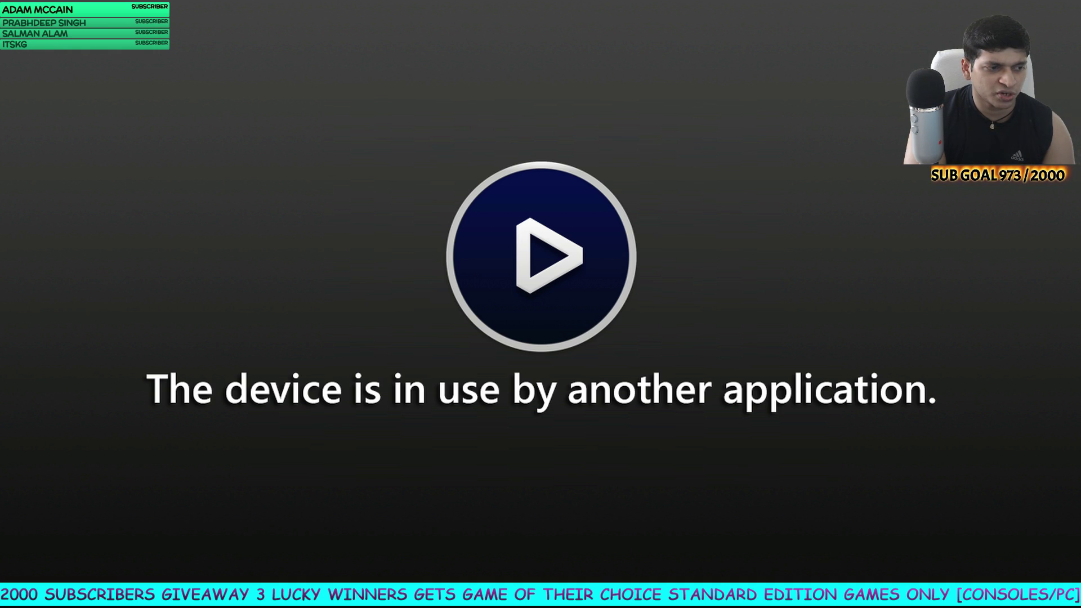
{"action": "left_click", "coordinate": [44, 447]}
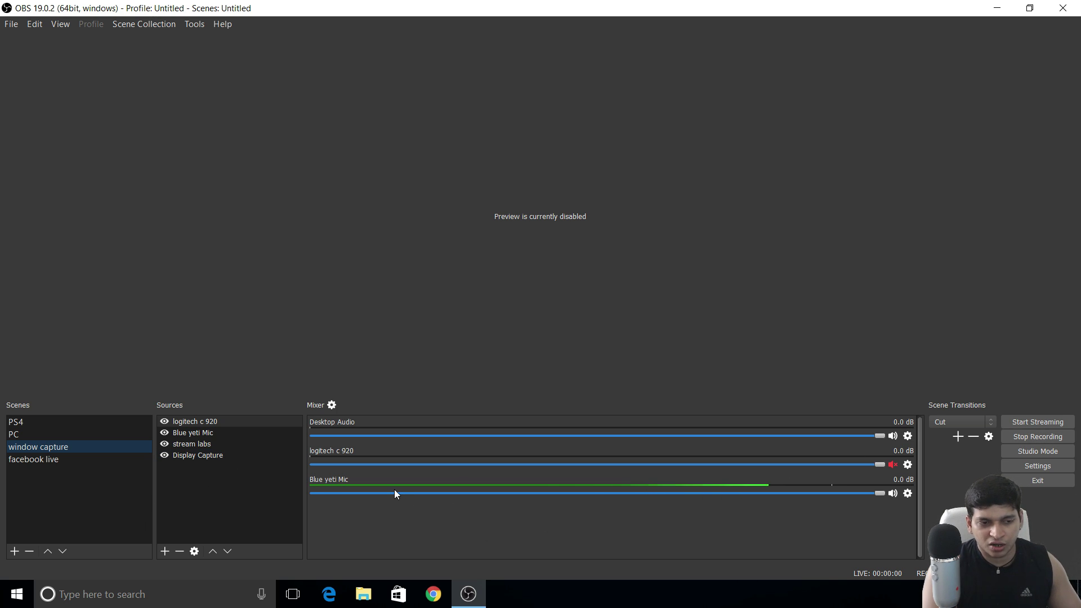
Open Settings and switch the theme to Default, then back to Dark.
{"action": "left_click", "coordinate": [1052, 465]}
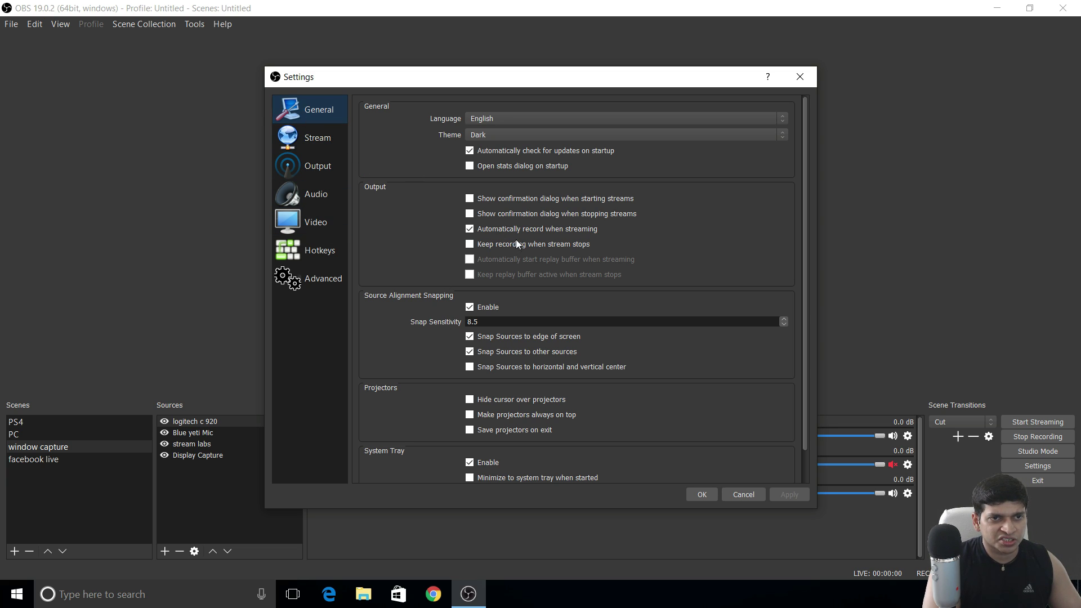
{"action": "left_click", "coordinate": [501, 136]}
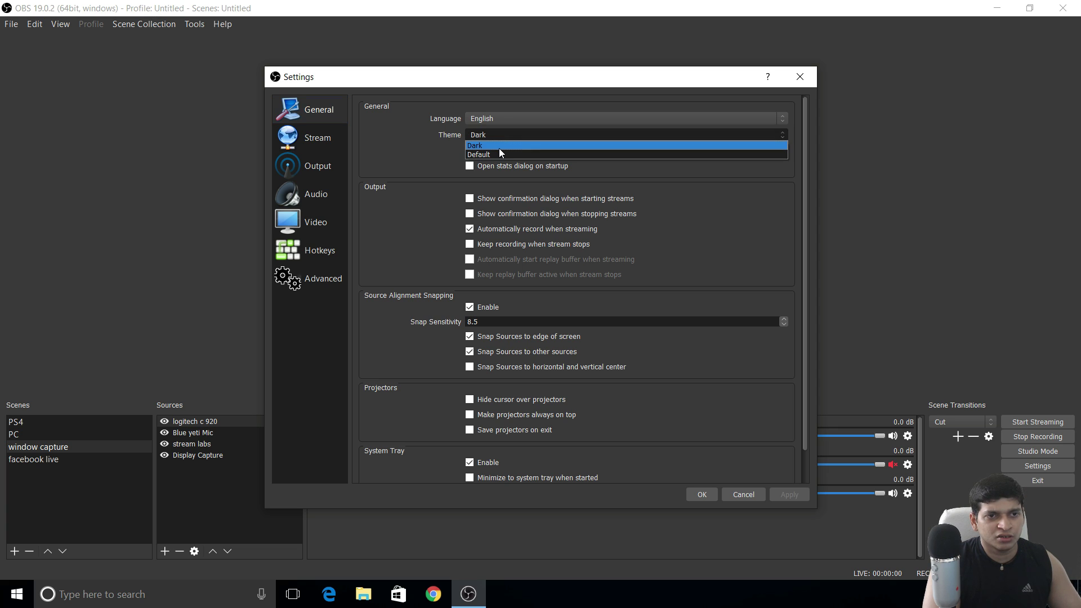
{"action": "left_click", "coordinate": [499, 154]}
{"action": "left_click", "coordinate": [501, 136]}
{"action": "left_click", "coordinate": [503, 145]}
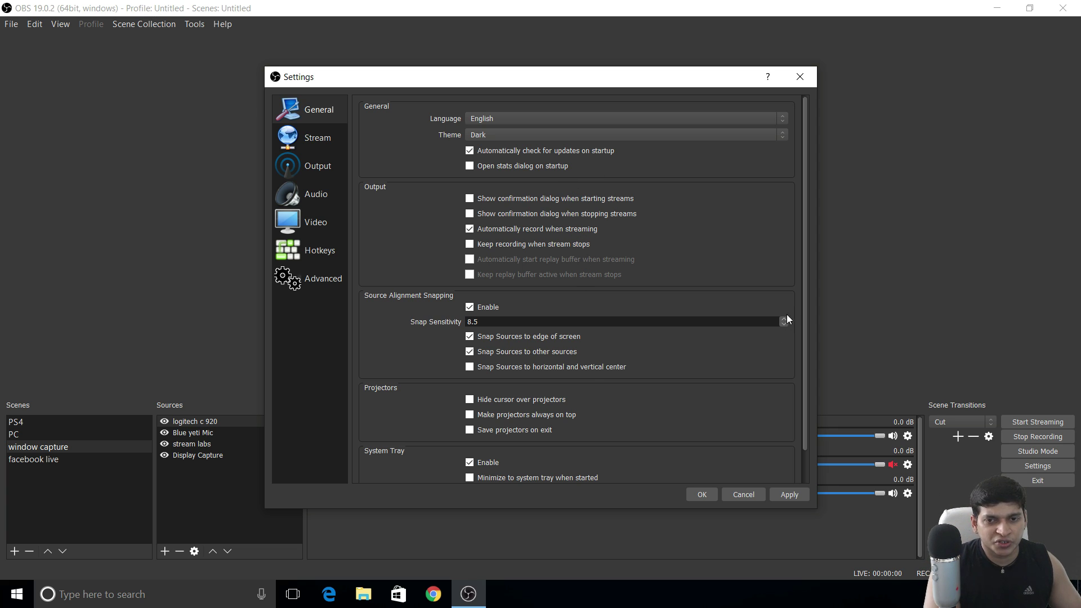
{"action": "mouse_move", "coordinate": [804, 317]}
{"action": "left_mouse_down"}
{"action": "mouse_move", "coordinate": [806, 364]}
{"action": "mouse_move", "coordinate": [806, 306]}
{"action": "left_mouse_up"}
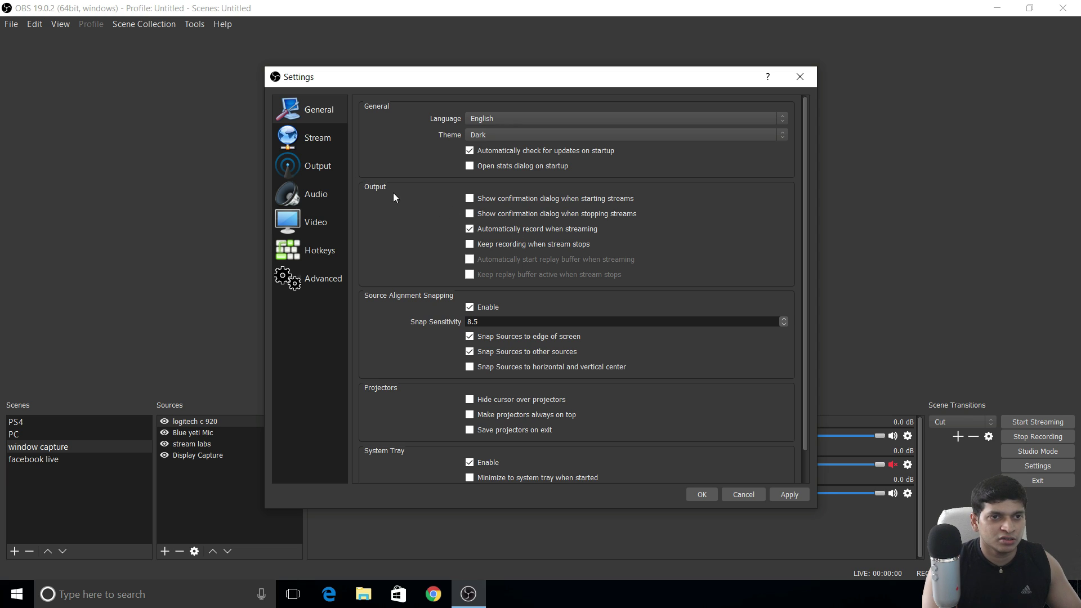
Show the Stream page, keeping Custom Streaming Server with rtmp://a.rtmp.youtube.com/live2.
{"action": "left_click", "coordinate": [325, 141]}
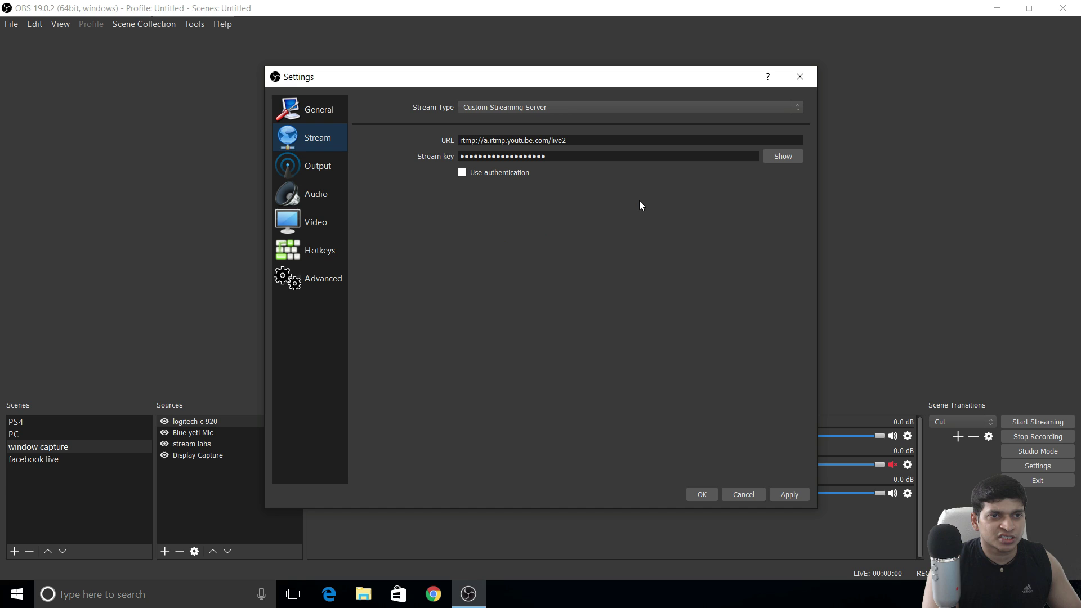
{"action": "left_click", "coordinate": [564, 109]}
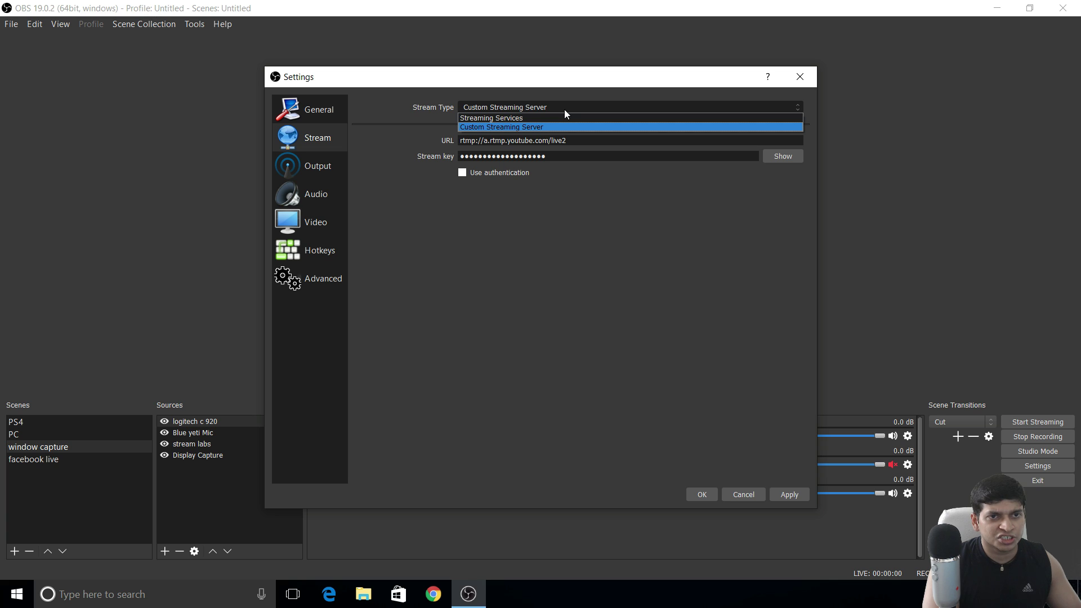
{"action": "left_click", "coordinate": [565, 111]}
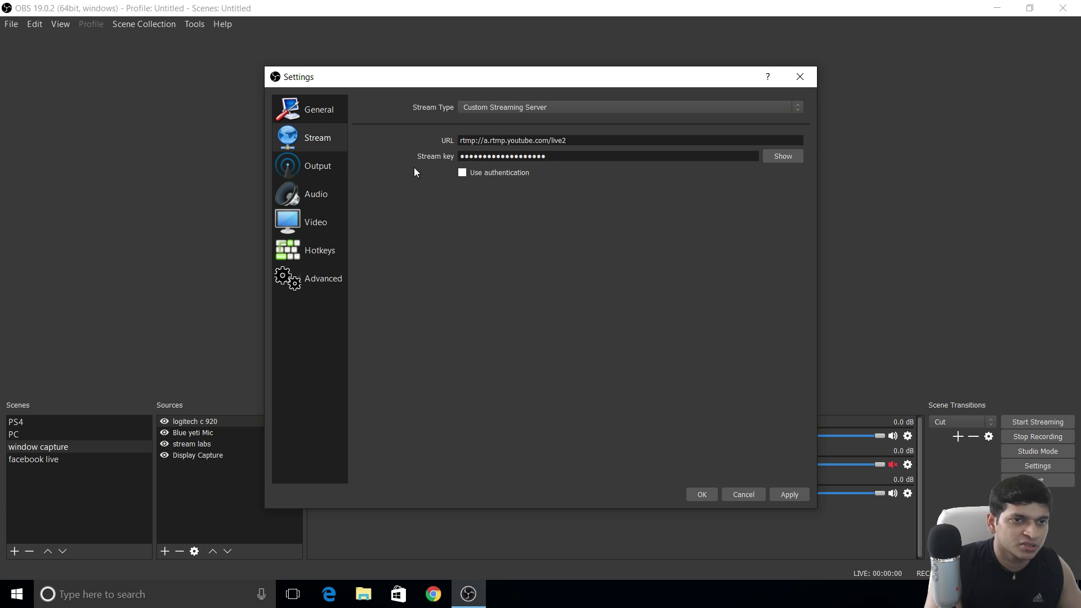
View the Output page's NVENC H.264 streaming encoder at CBR 4600 bitrate.
{"action": "left_click", "coordinate": [315, 175]}
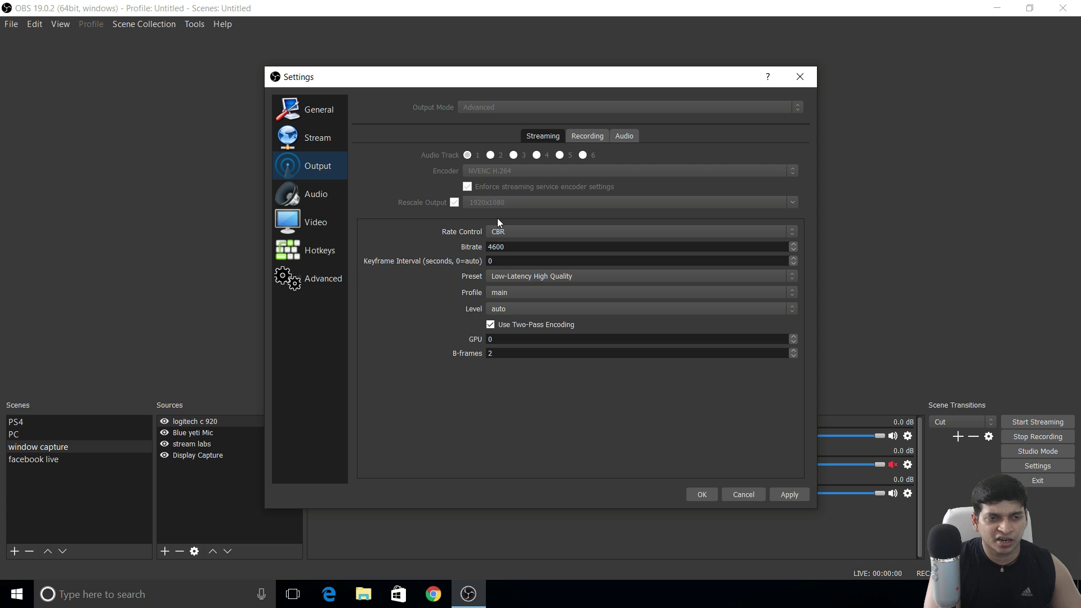
{"action": "left_click", "coordinate": [552, 235]}
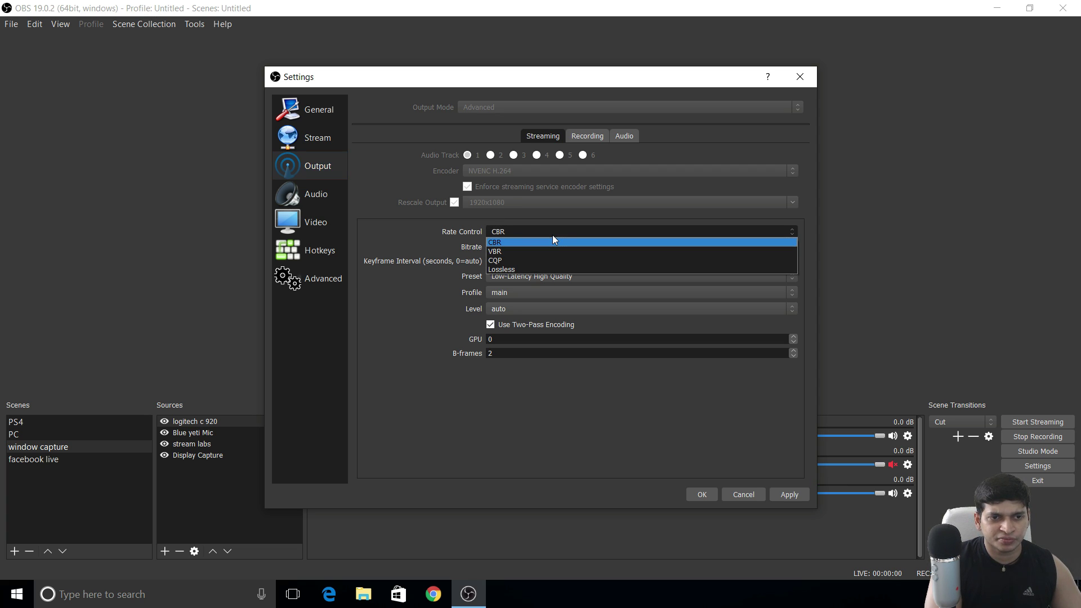
{"action": "left_click", "coordinate": [551, 242]}
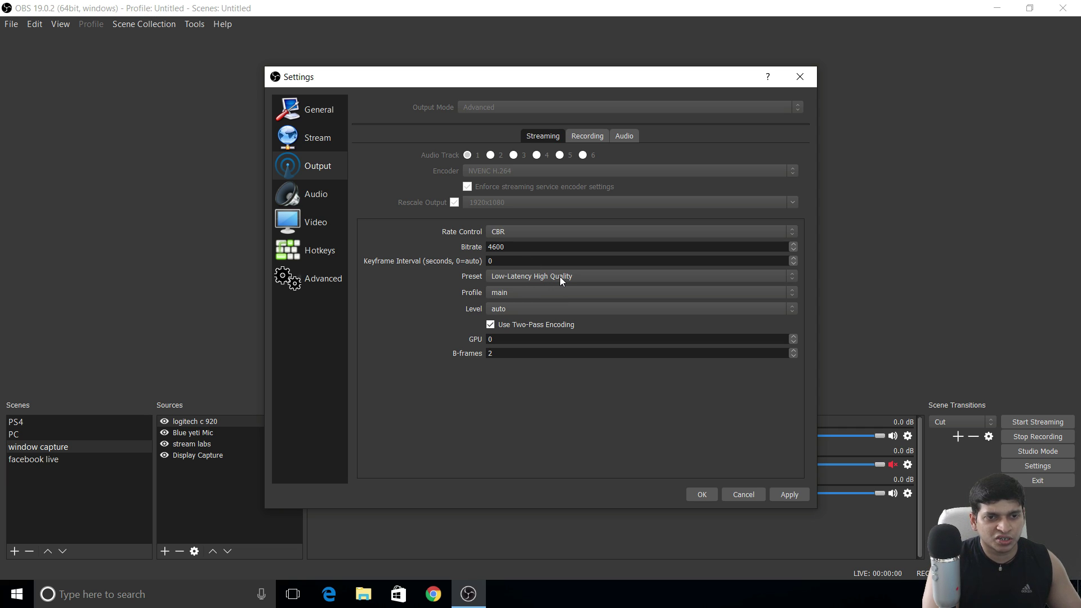
{"action": "left_click", "coordinate": [580, 276]}
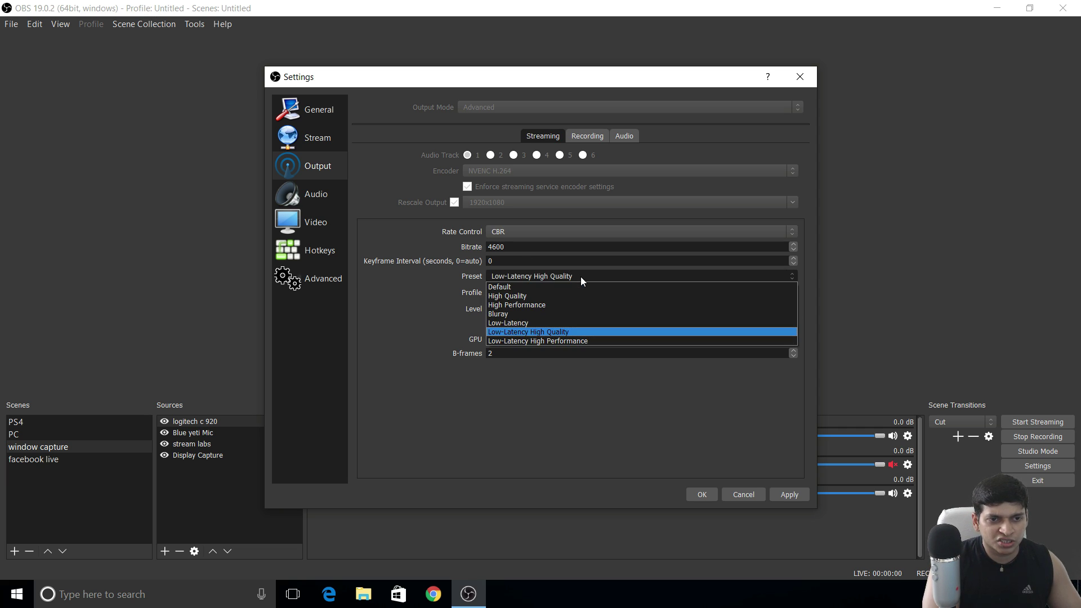
{"action": "left_click", "coordinate": [566, 333]}
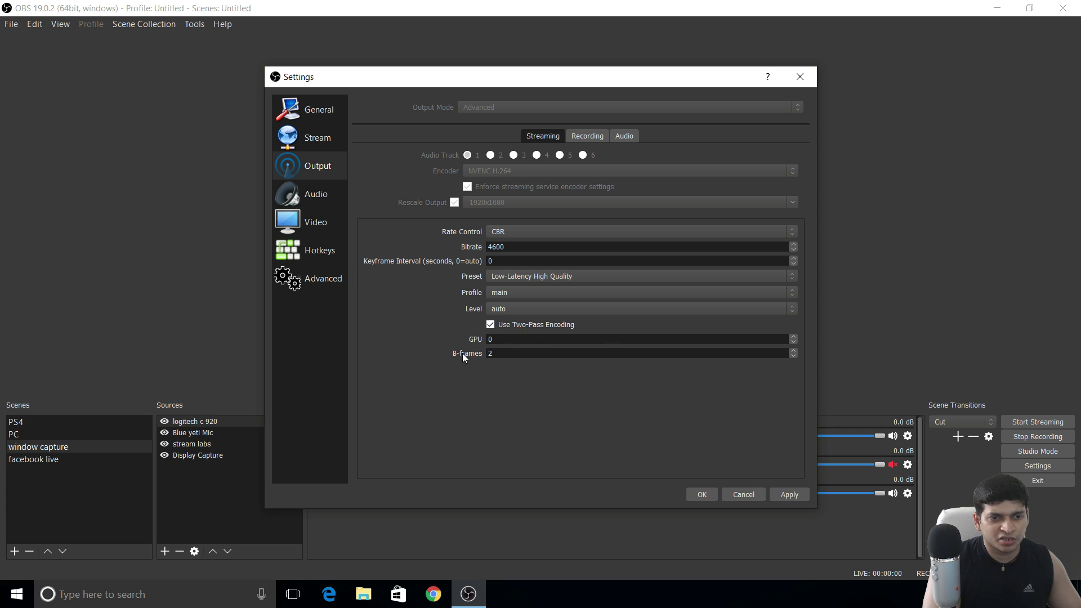
Show the Recording tab: mp4 to D:/elgato capture card, NVENC H.264, CBR 50000.
{"action": "left_click", "coordinate": [596, 136]}
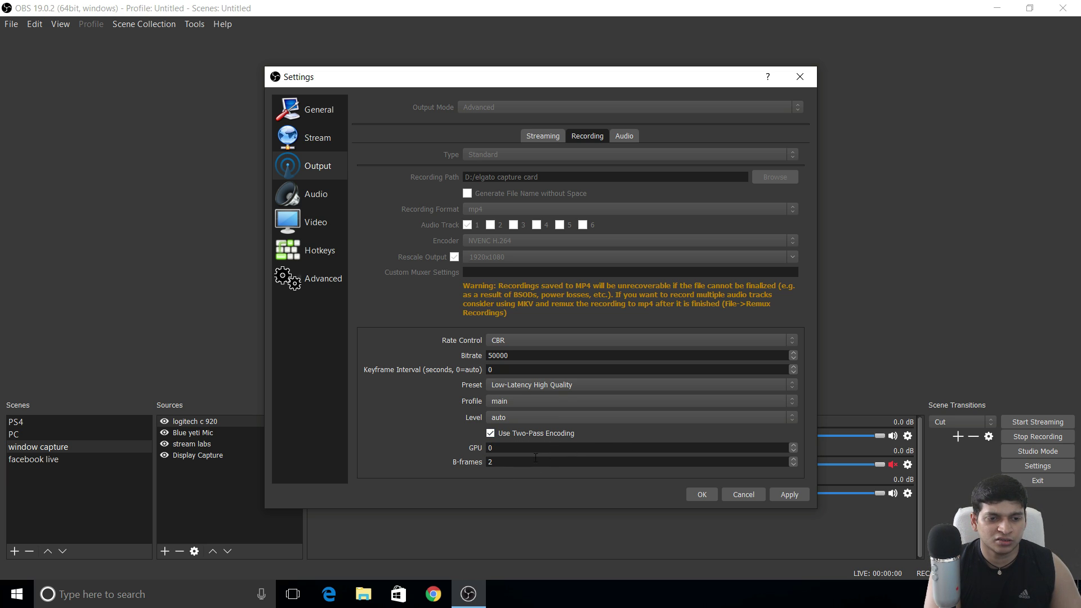
Open the Audio settings page and keep the 48khz sample rate.
{"action": "left_click", "coordinate": [327, 191]}
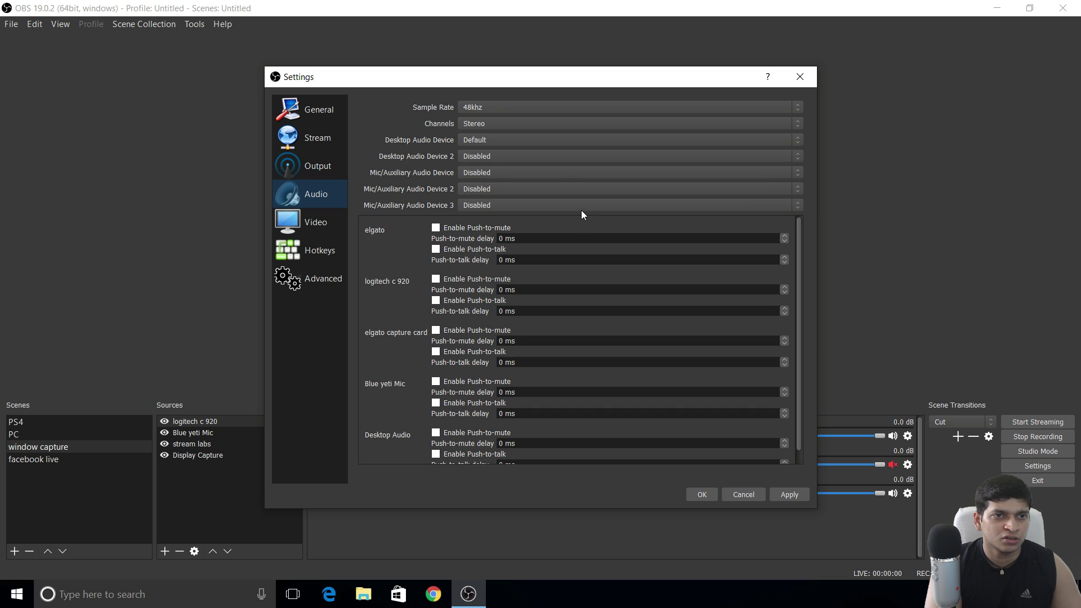
{"action": "left_click", "coordinate": [496, 108]}
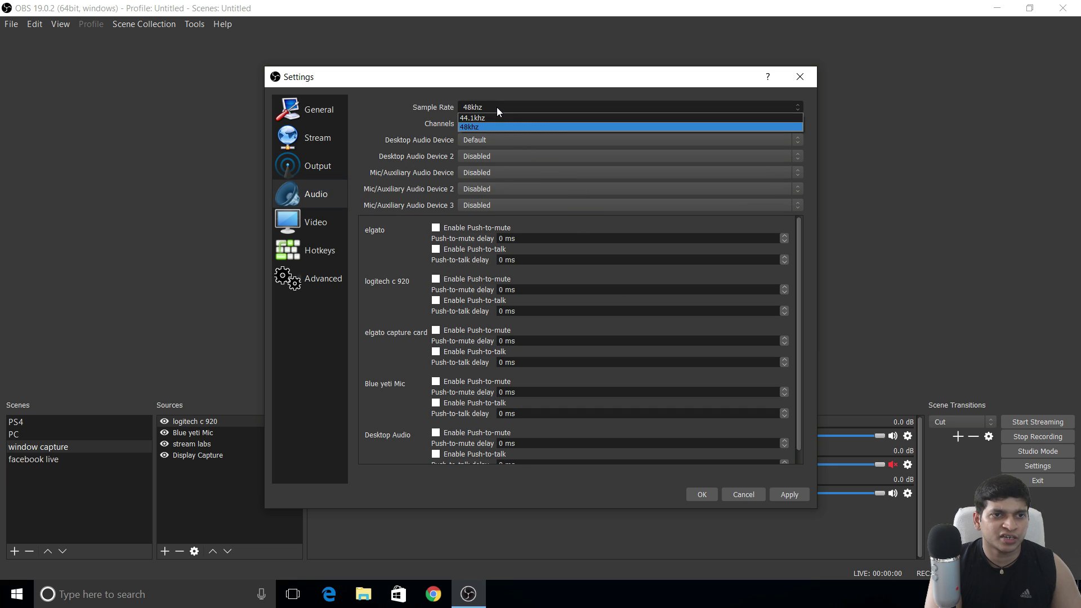
{"action": "left_click", "coordinate": [490, 128]}
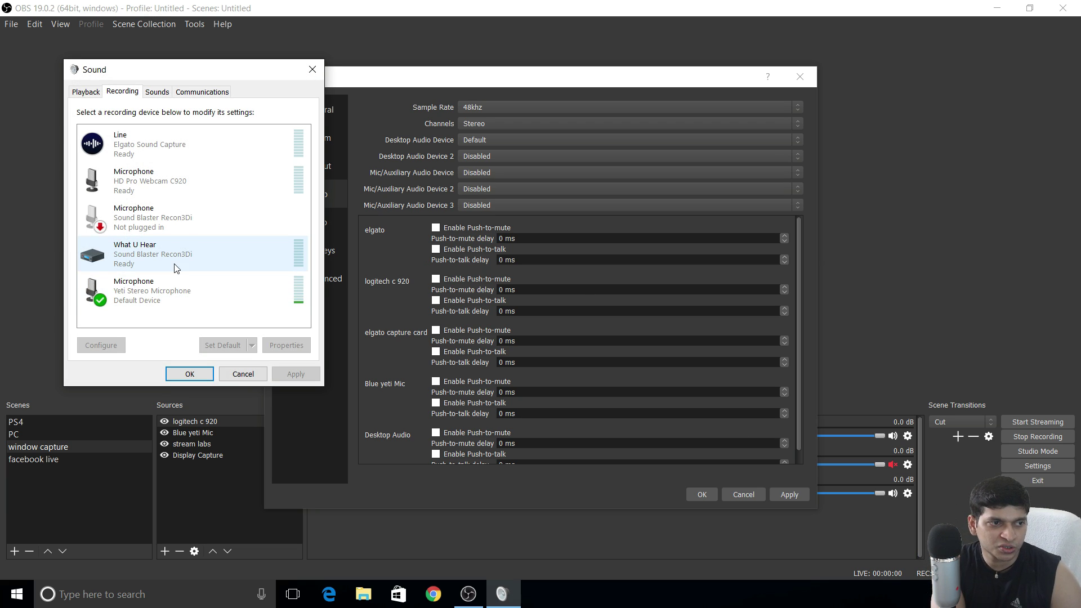
{"action": "left_click", "coordinate": [156, 295]}
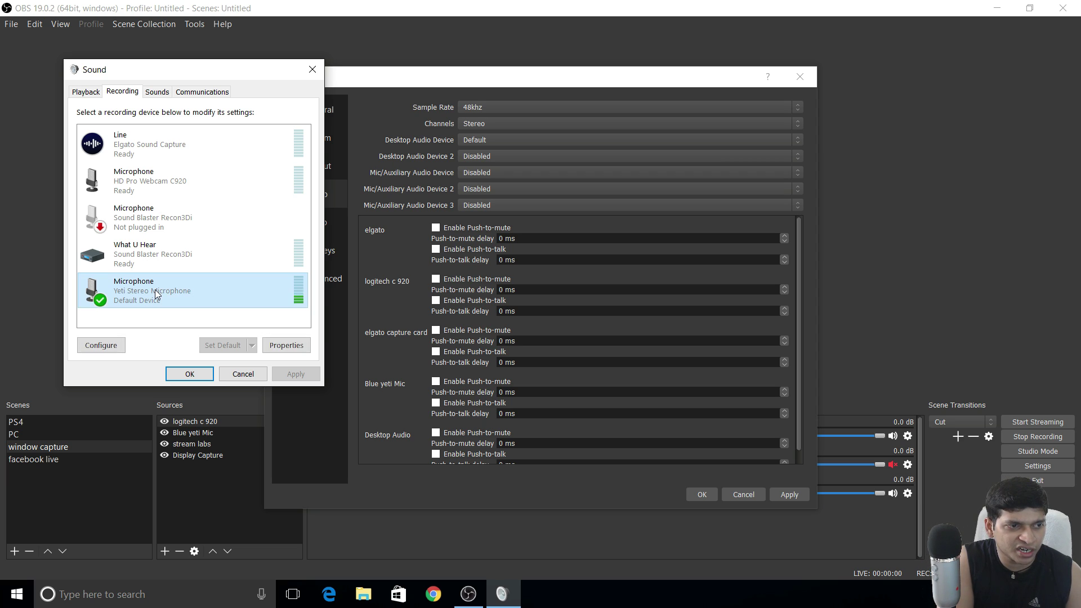
{"action": "left_click", "coordinate": [286, 348]}
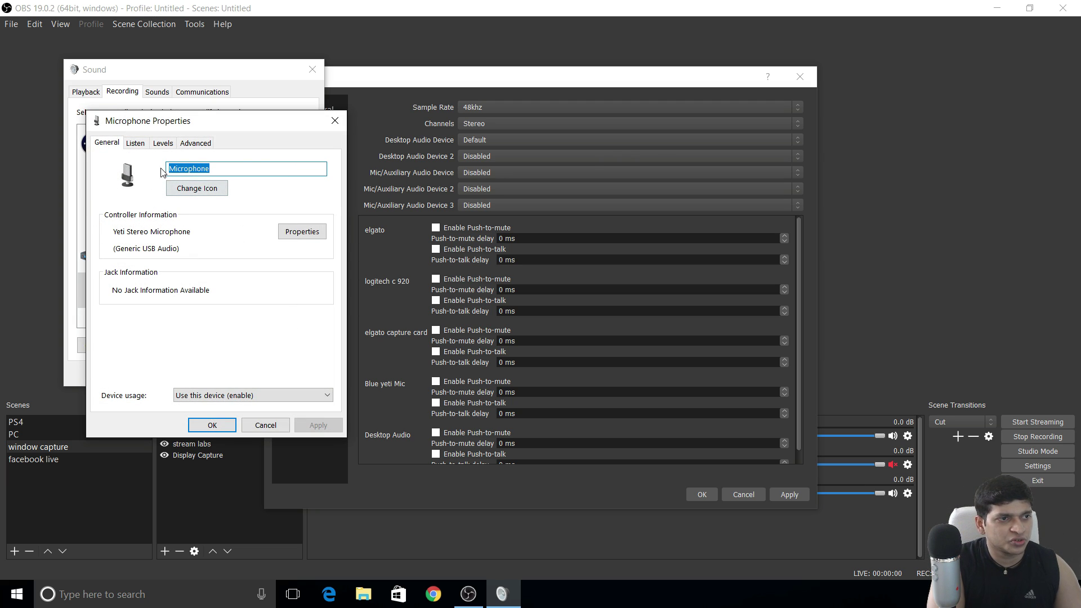
{"action": "left_click", "coordinate": [136, 144]}
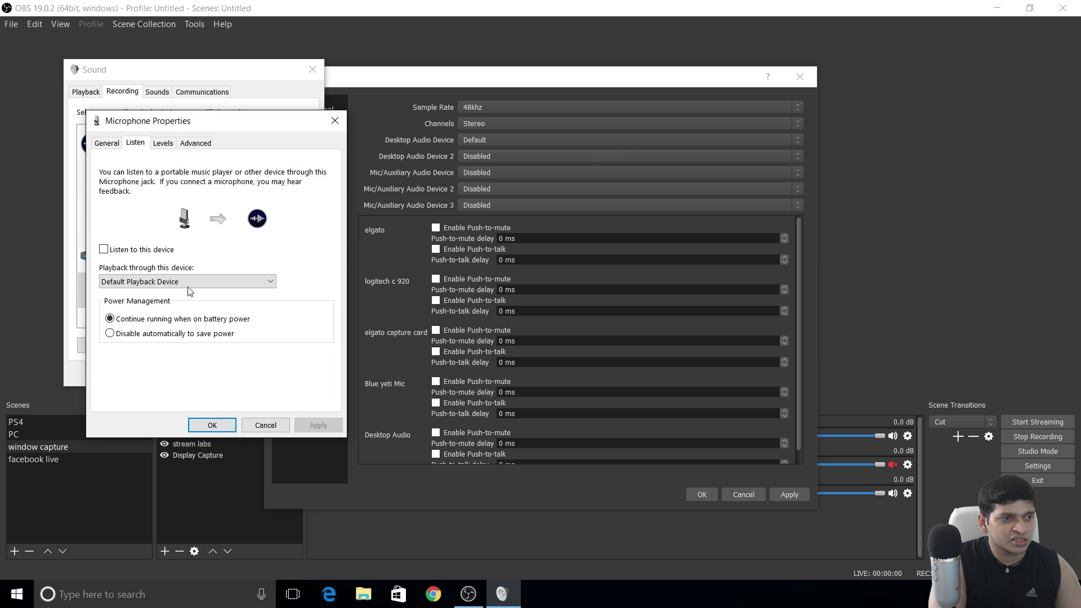
{"action": "left_click", "coordinate": [163, 147]}
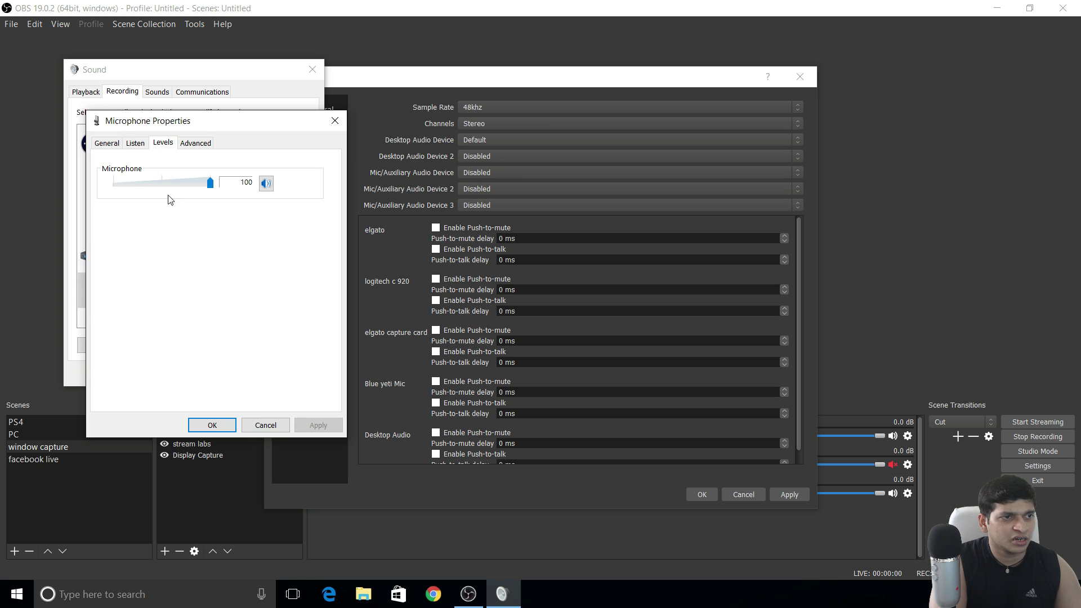
{"action": "left_click", "coordinate": [195, 144]}
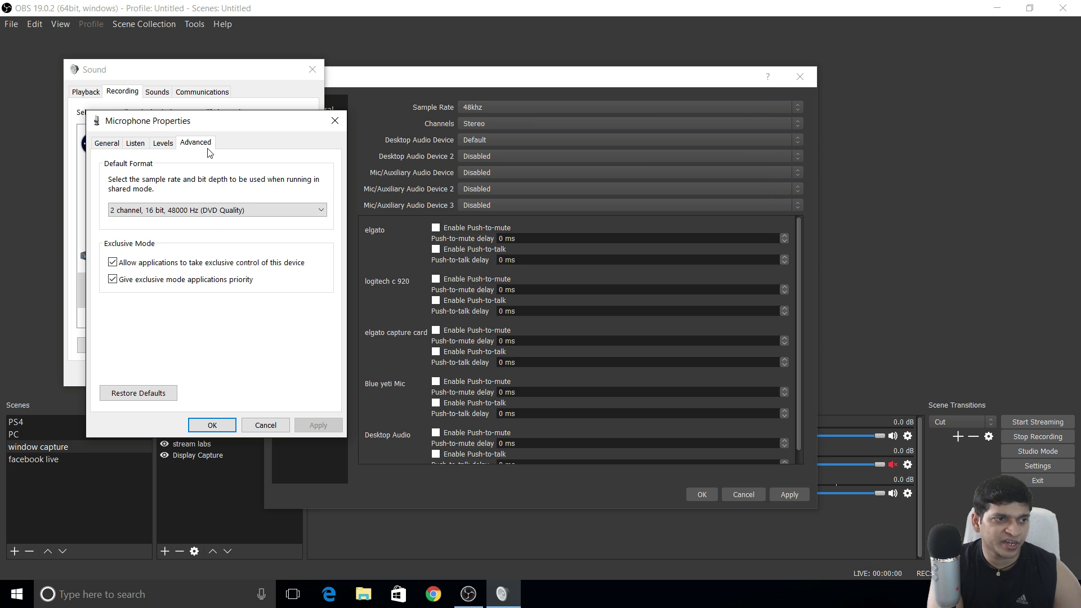
{"action": "left_click", "coordinate": [298, 211]}
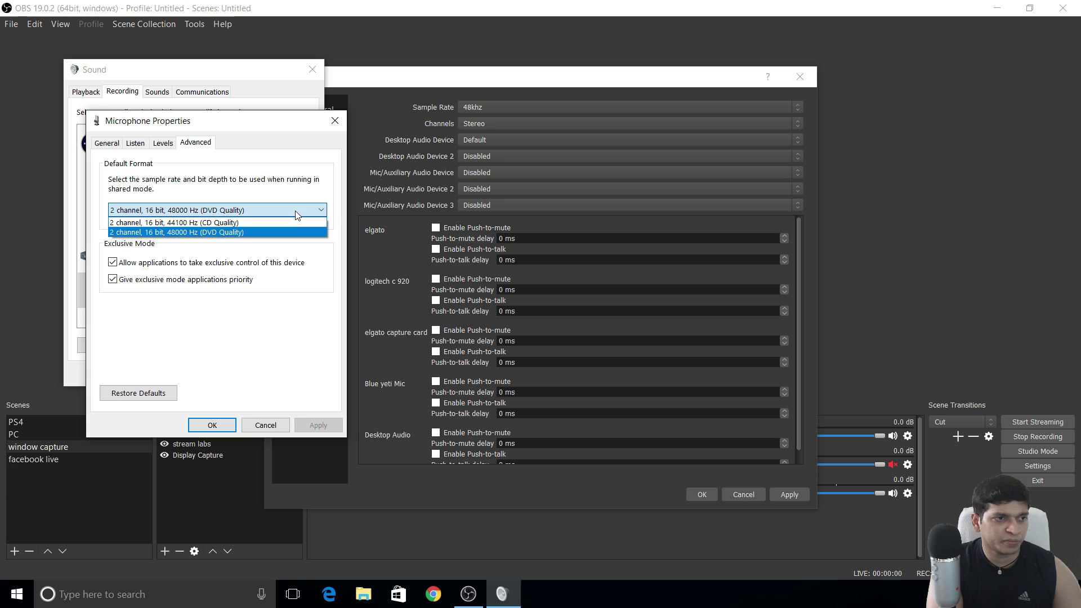
{"action": "left_click", "coordinate": [258, 233]}
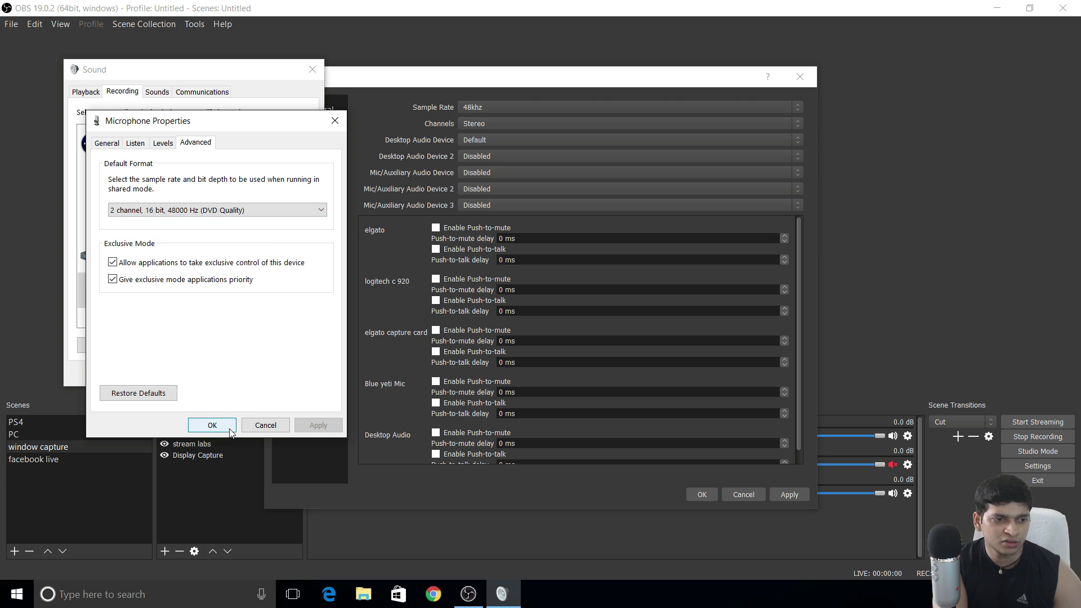
{"action": "left_click", "coordinate": [212, 425]}
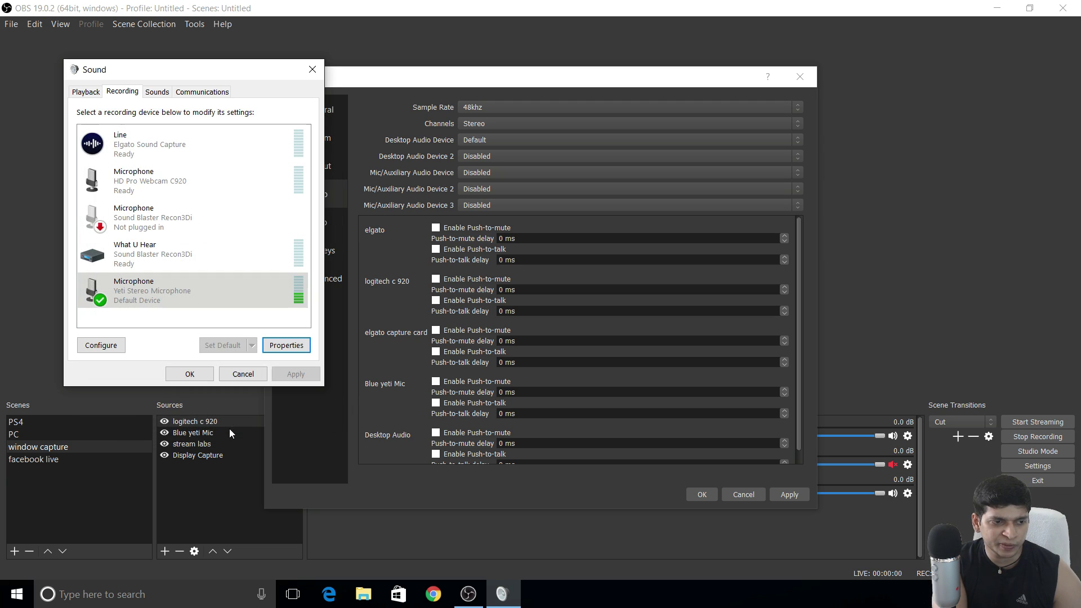
Close the Windows Sound dialog with OK and drag the Settings window aside to reveal the mixer.
{"action": "left_click", "coordinate": [189, 375]}
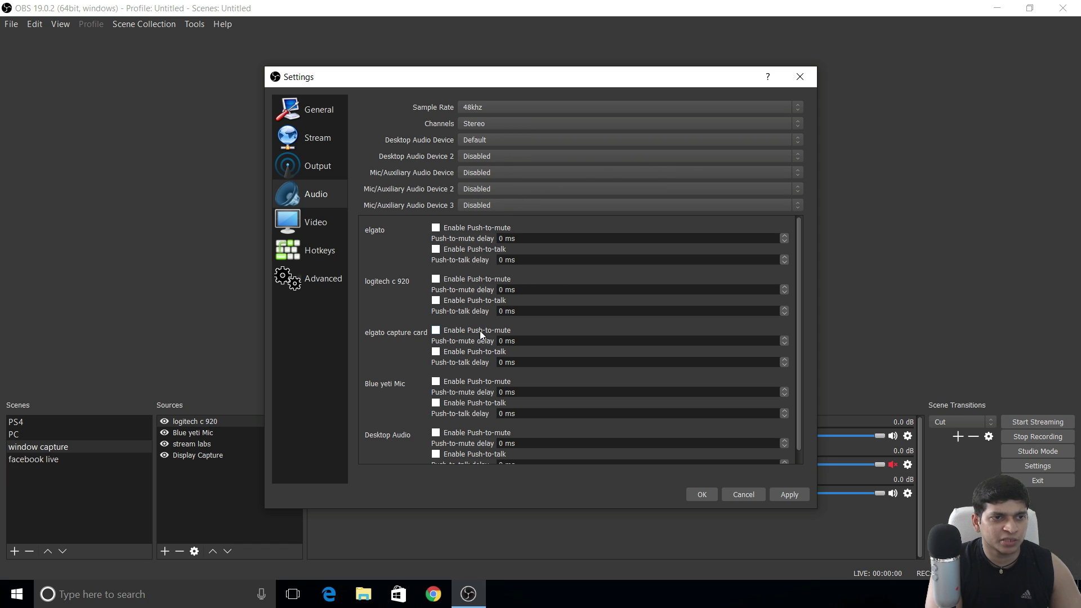
{"action": "left_click_drag", "start_coordinate": [608, 76], "coordinate": [540, 22]}
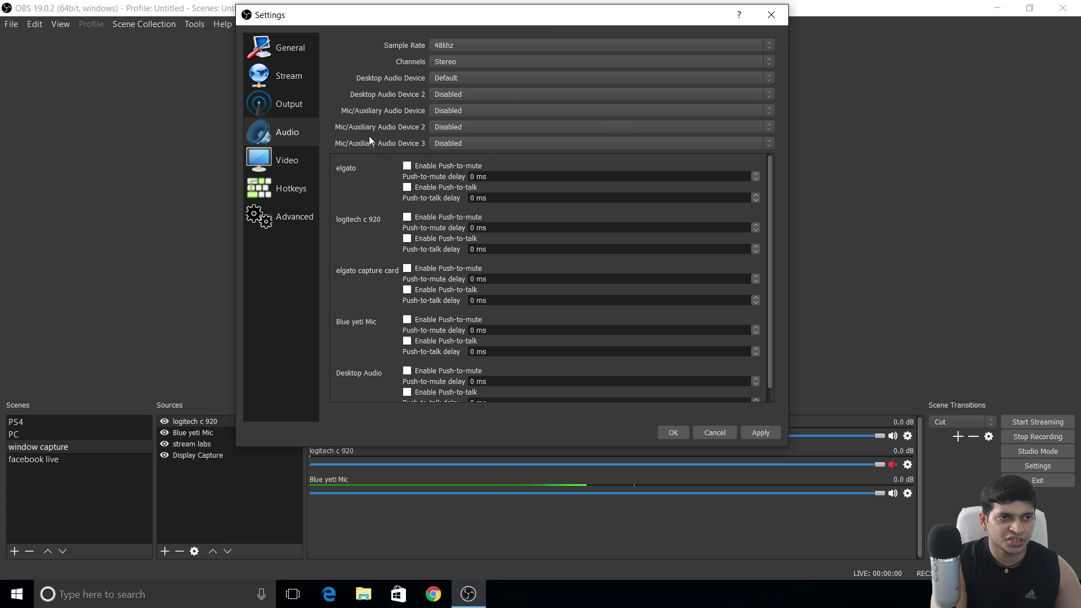
Switch to the Video page: 1920x1080 resolution, Lanczos downscale filter, 60 FPS.
{"action": "left_click", "coordinate": [297, 158]}
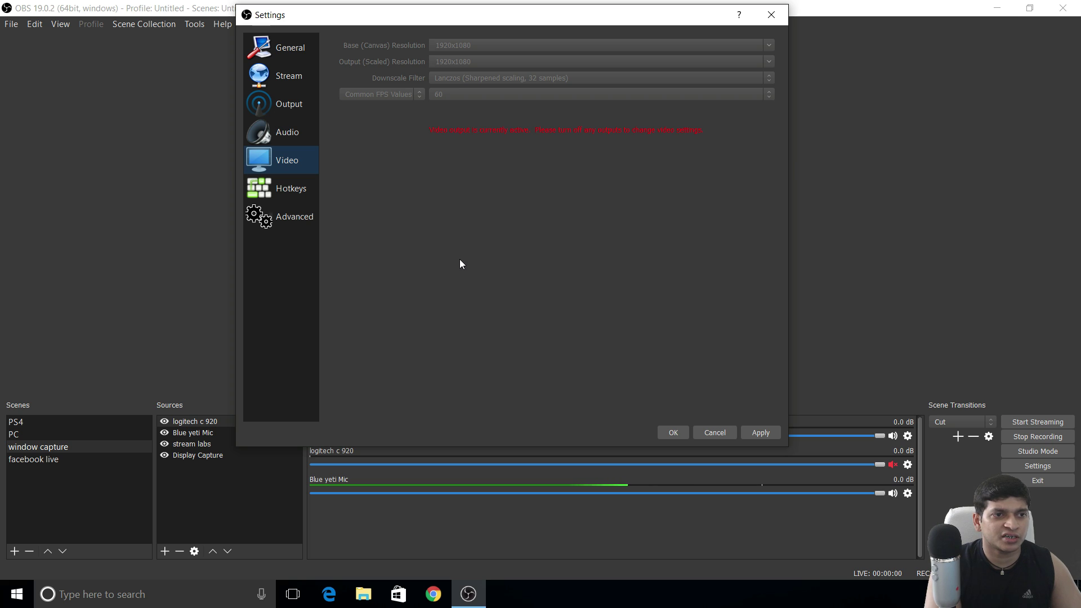
Show the Hotkeys page with unassigned streaming, recording and source show/hide hotkeys.
{"action": "left_click", "coordinate": [288, 190]}
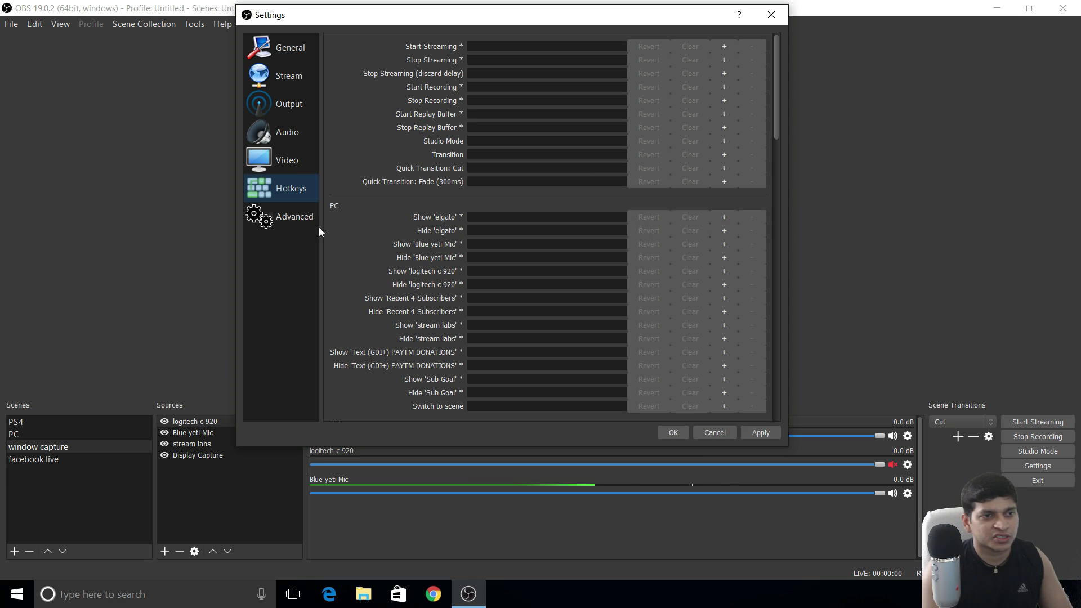
Keep process priority at Above Normal in Advanced settings, review Network, and save the settings.
{"action": "left_click", "coordinate": [299, 216]}
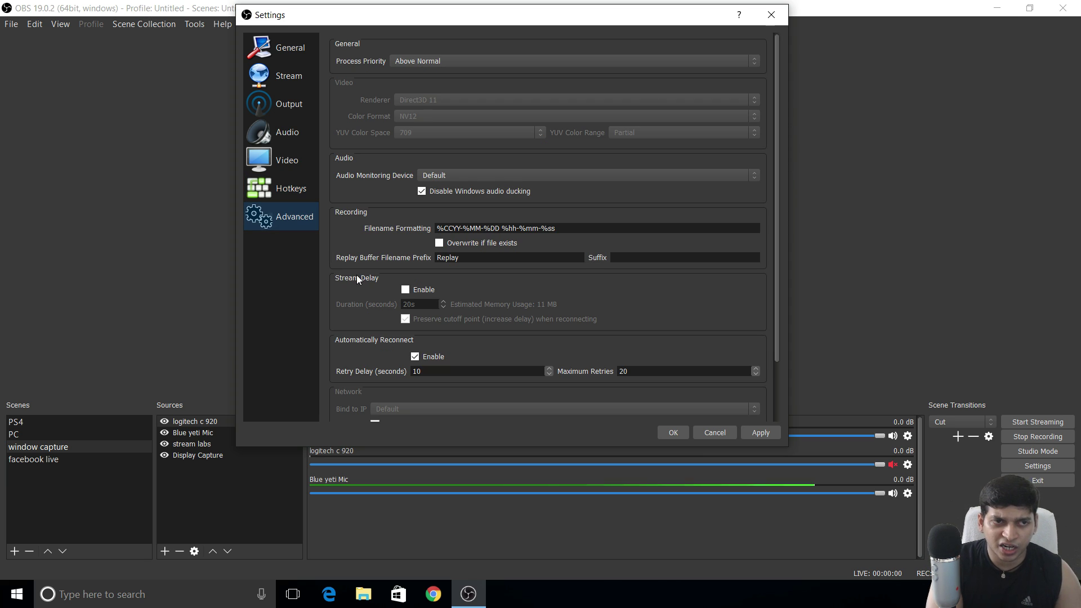
{"action": "left_click", "coordinate": [463, 62]}
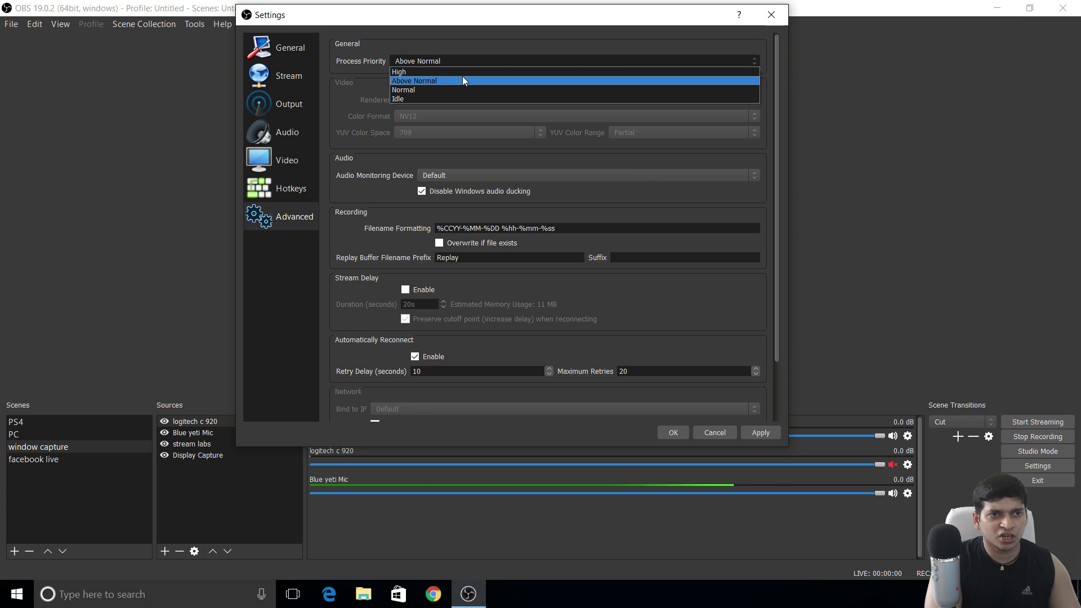
{"action": "left_click", "coordinate": [462, 79]}
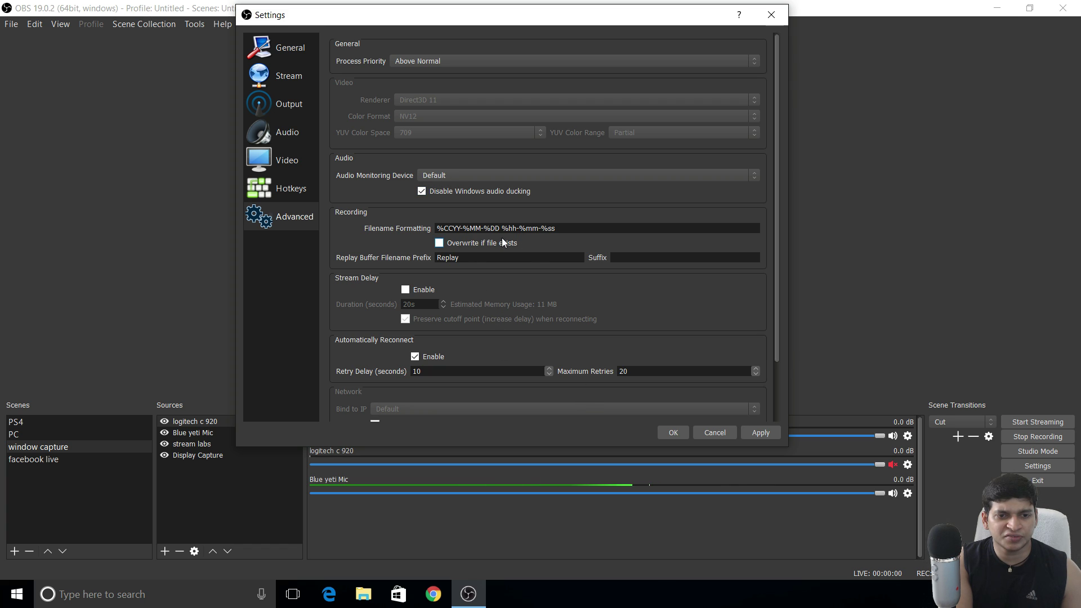
{"action": "left_click_drag", "start_coordinate": [777, 309], "coordinate": [771, 358]}
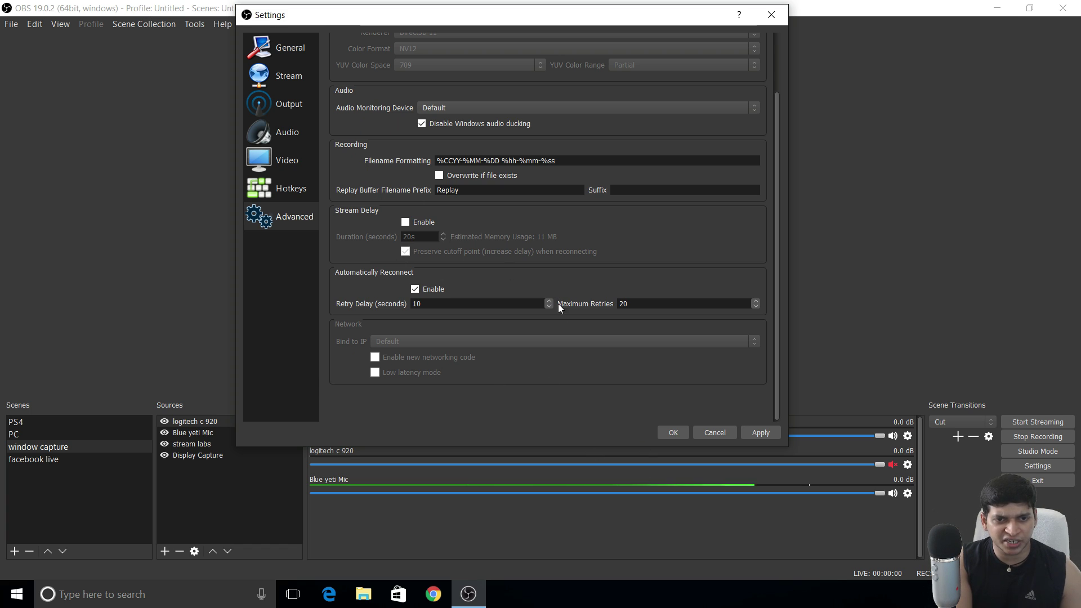
{"action": "left_click", "coordinate": [674, 431]}
{"action": "left_click", "coordinate": [673, 435]}
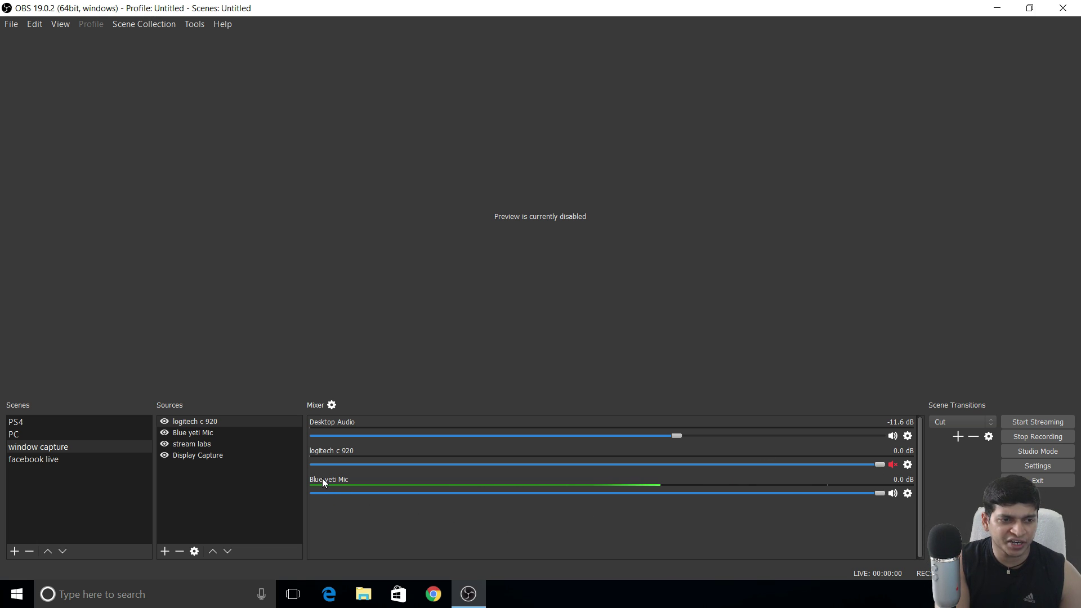
{"action": "left_click", "coordinate": [165, 552]}
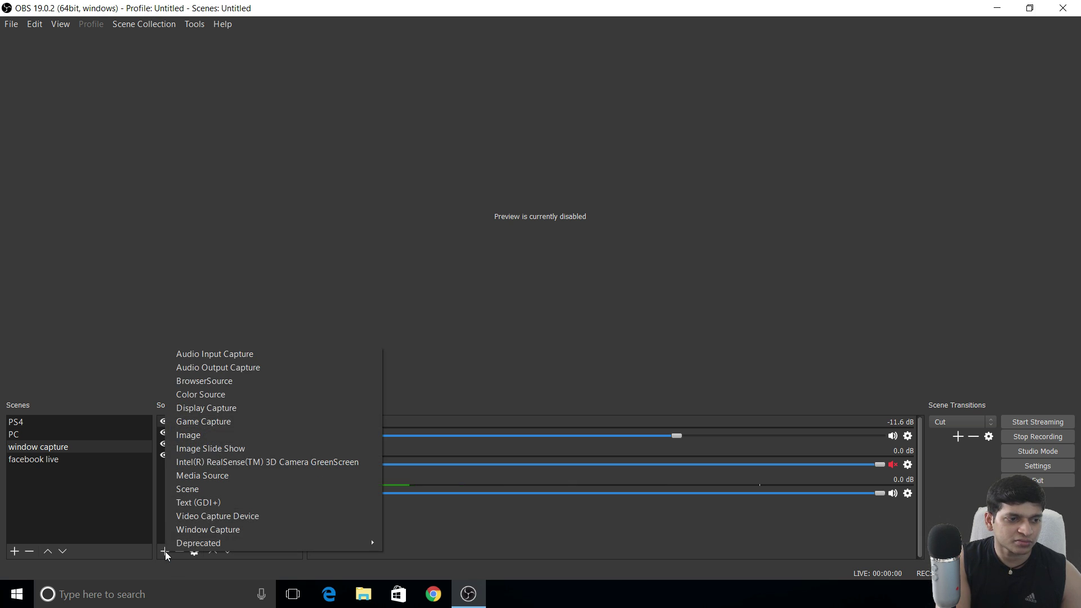
{"action": "left_click", "coordinate": [227, 354]}
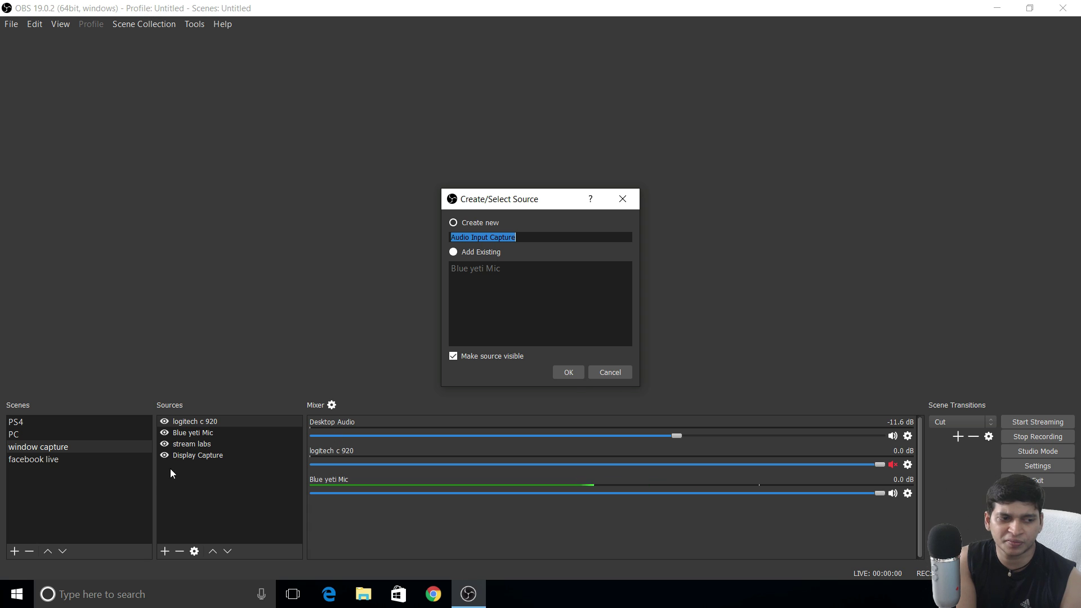
{"action": "left_click", "coordinate": [608, 374]}
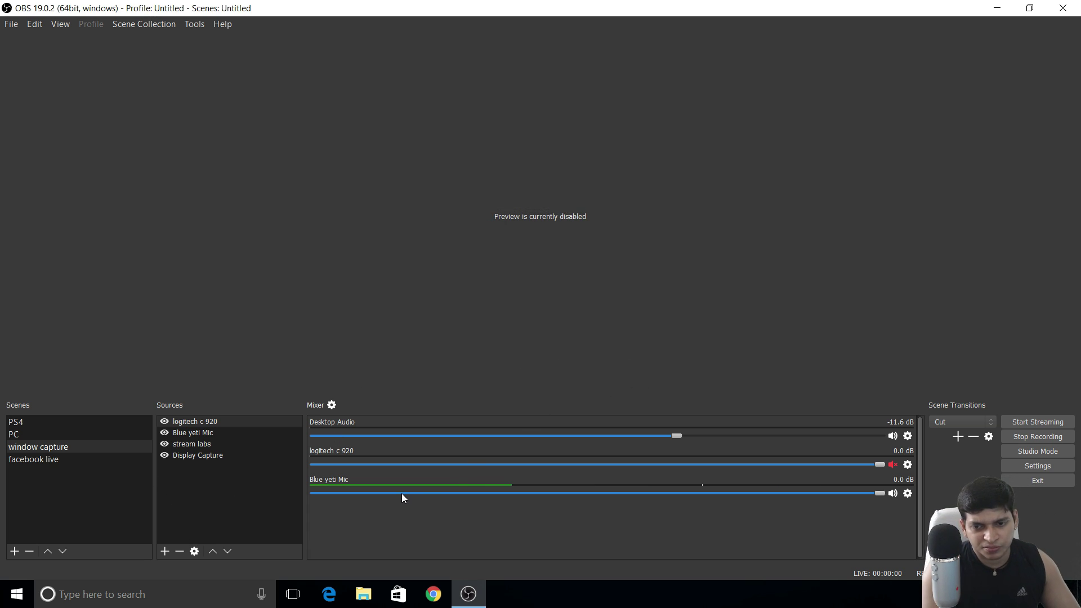
{"action": "left_click", "coordinate": [906, 493]}
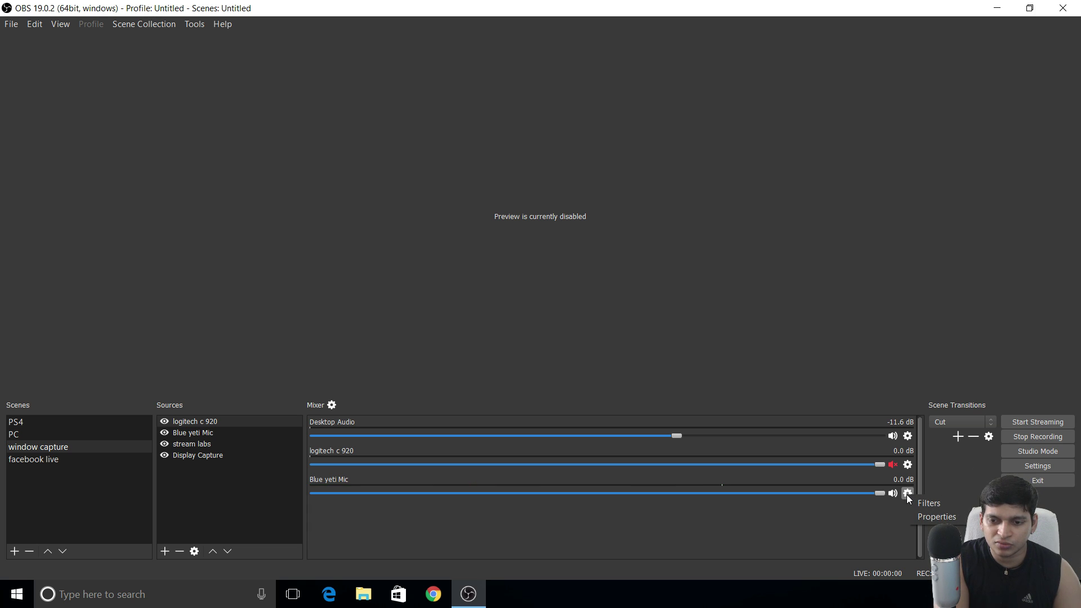
{"action": "left_click", "coordinate": [925, 517]}
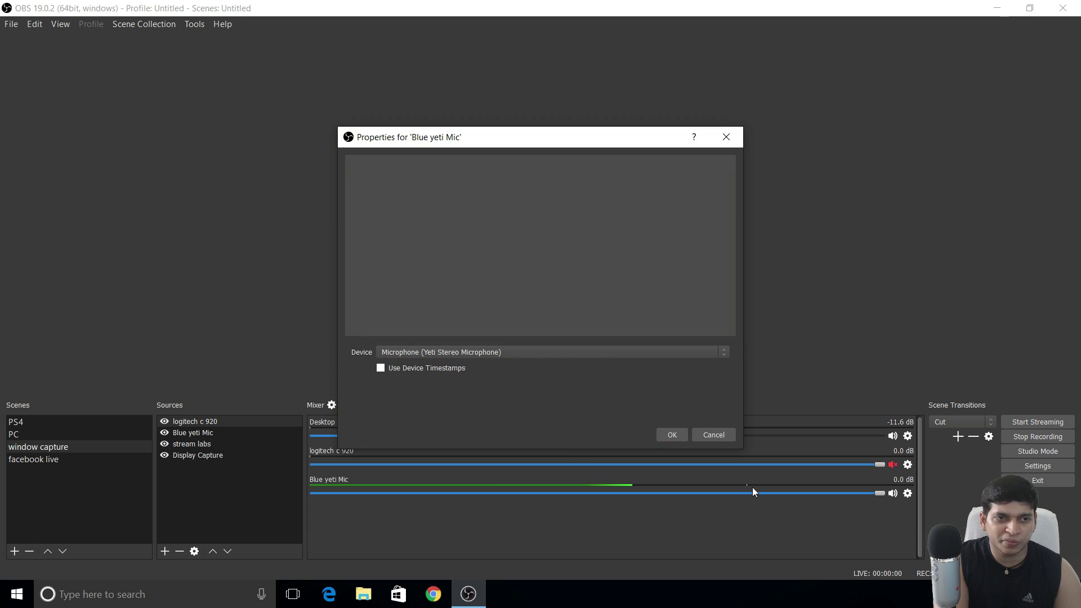
{"action": "left_click", "coordinate": [669, 436]}
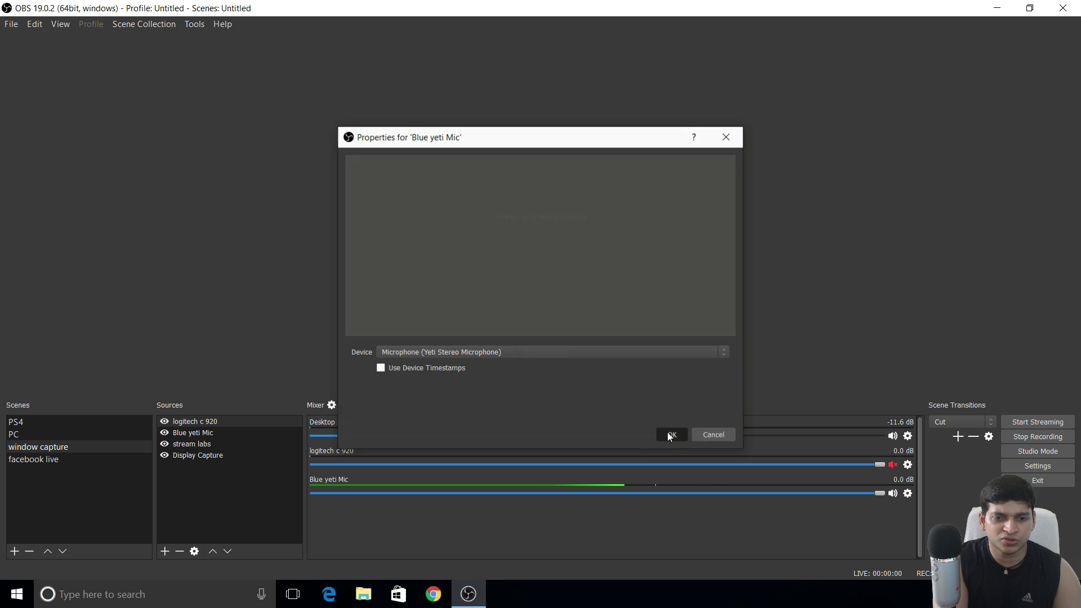
{"action": "left_click", "coordinate": [907, 493]}
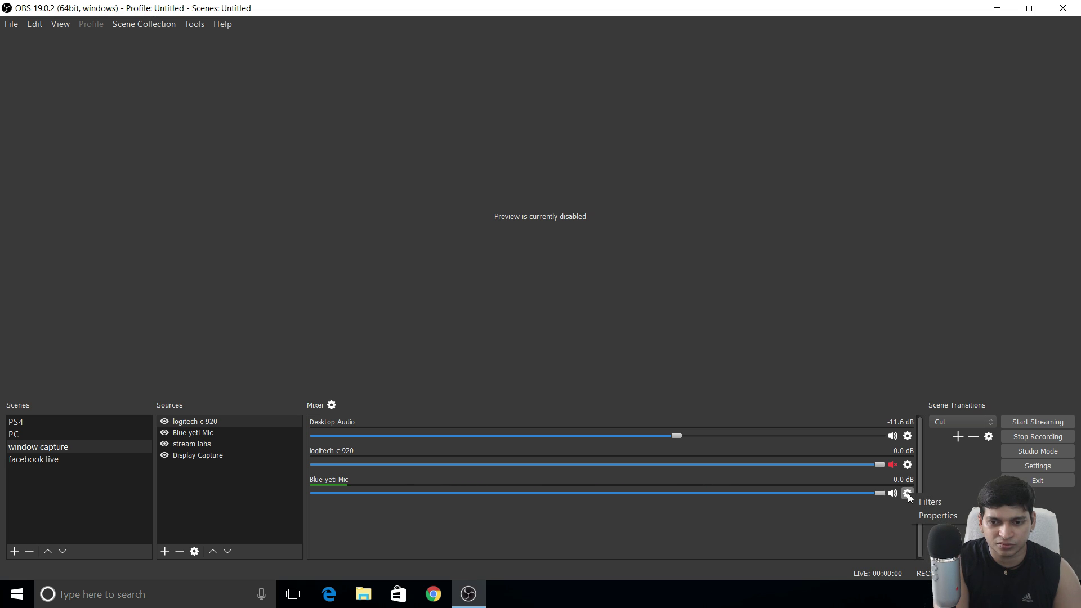
Review the Blue yeti Mic's Noise Suppression, Noise Gate and Gain (0.00 dB) filters, then close them.
{"action": "left_click", "coordinate": [929, 501]}
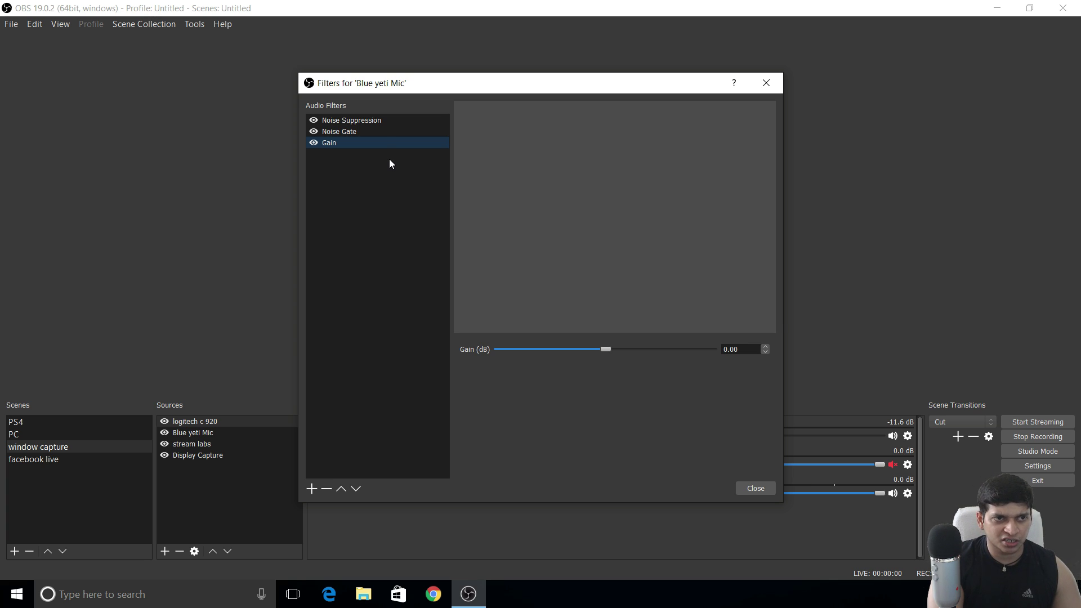
{"action": "left_click", "coordinate": [367, 123]}
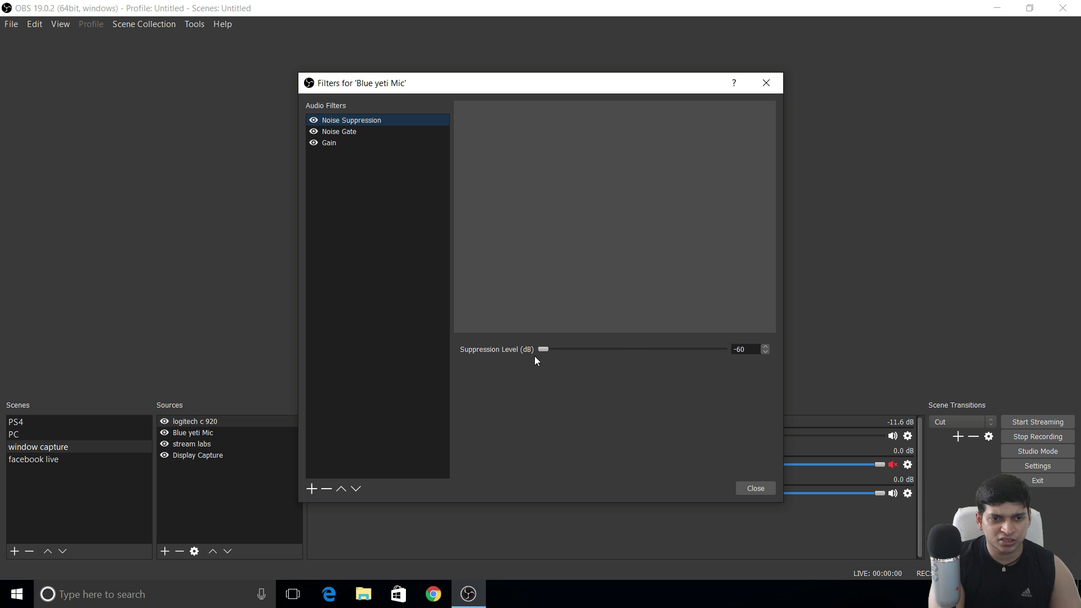
{"action": "left_click", "coordinate": [352, 133]}
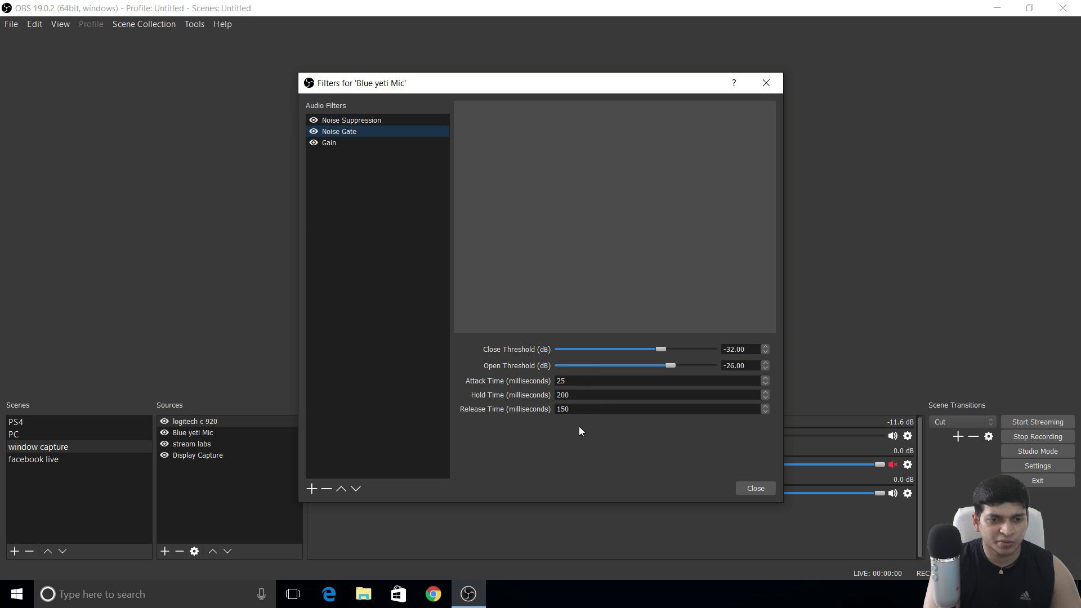
{"action": "left_click", "coordinate": [330, 144]}
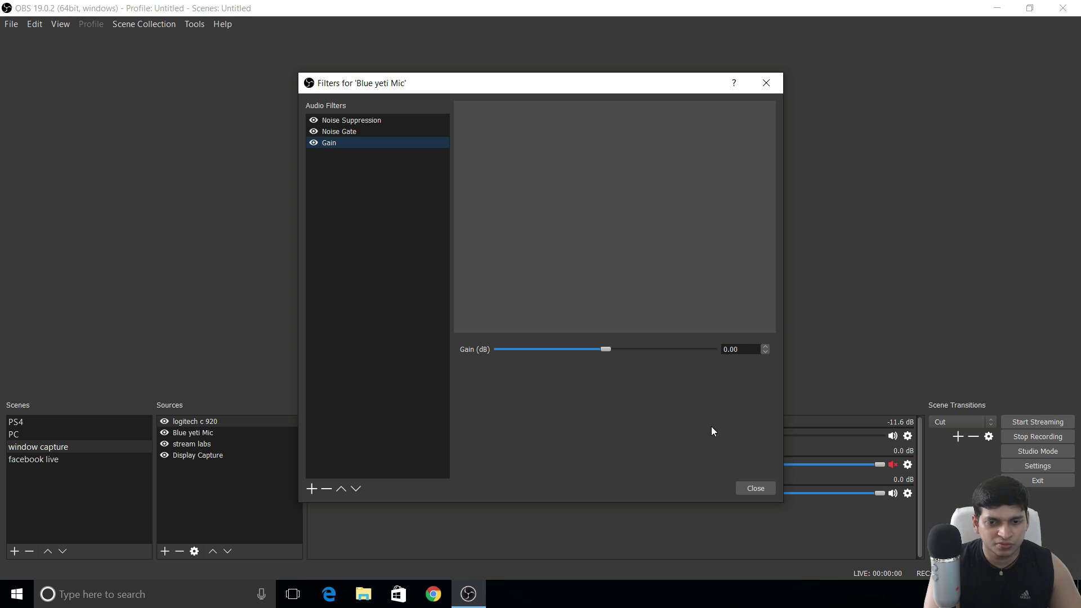
{"action": "left_click", "coordinate": [749, 488]}
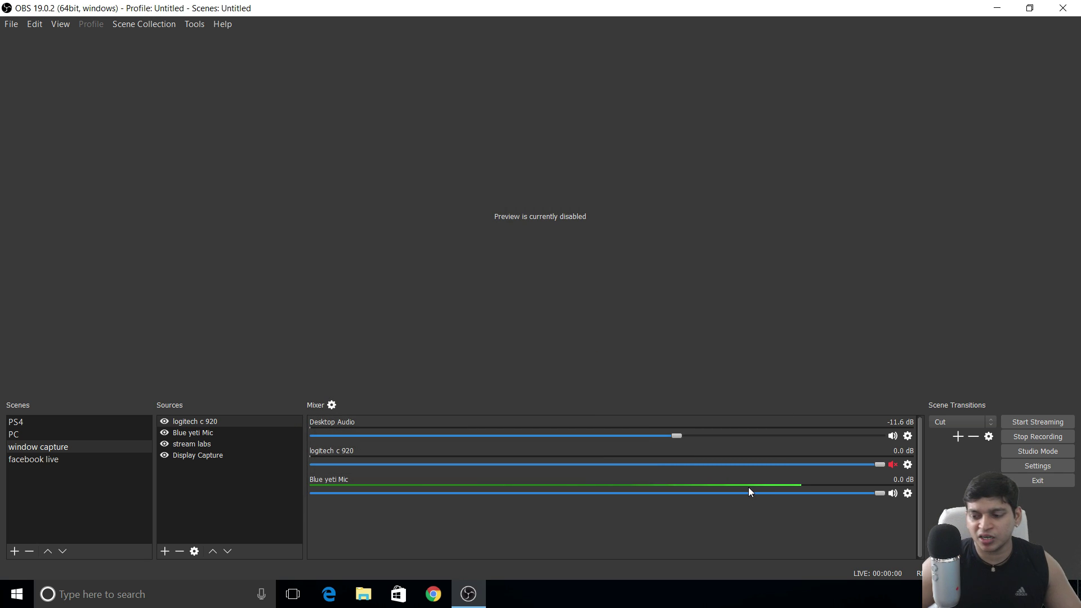